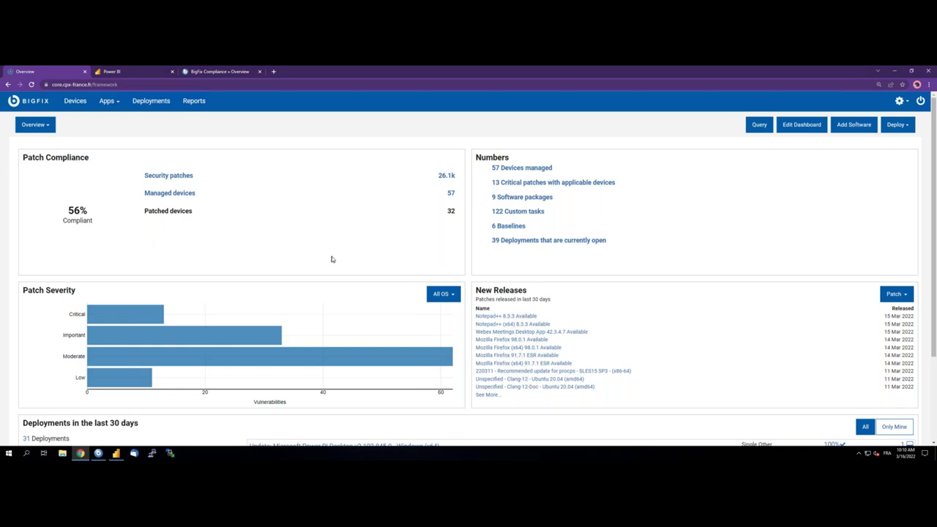
Inspect the Patch Severity tile's chart setup in dashboard editing mode, and leave without saving changes
{"action": "left_click", "coordinate": [799, 127]}
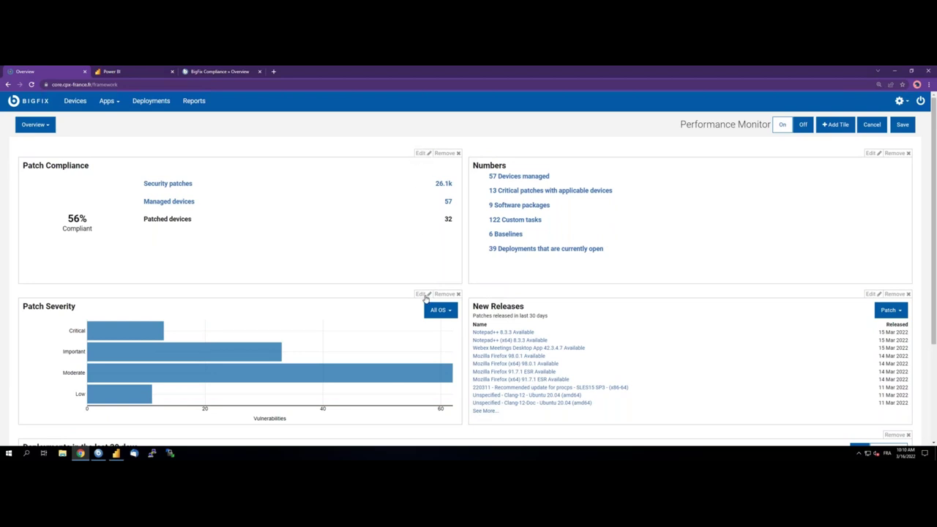
{"action": "left_click", "coordinate": [422, 295]}
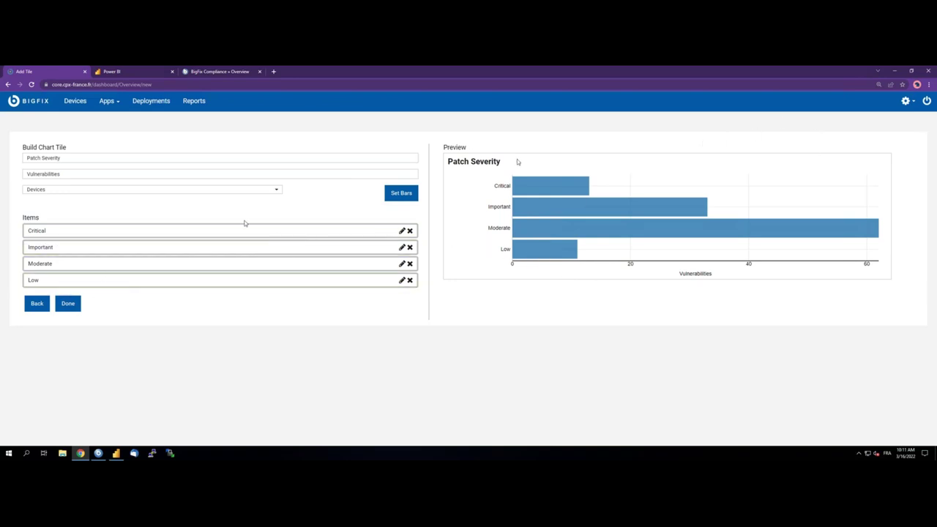
{"action": "left_click", "coordinate": [37, 304]}
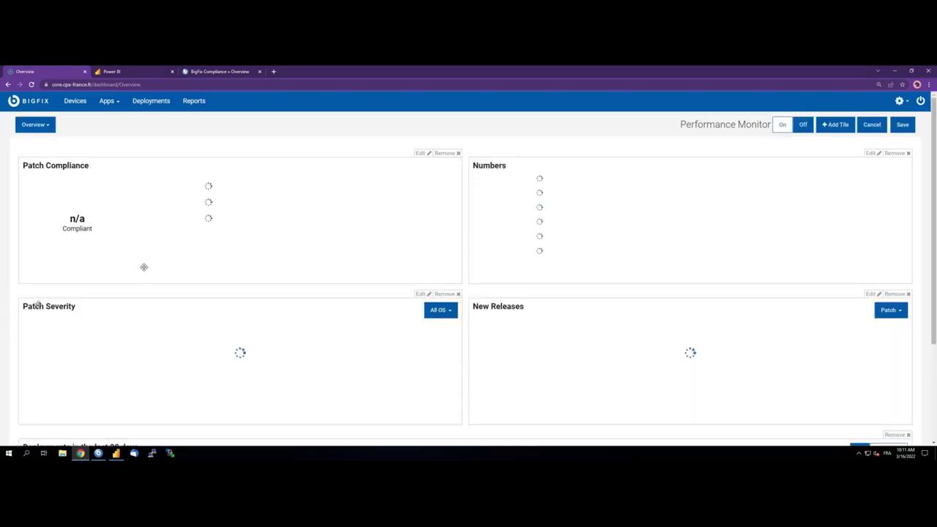
{"action": "left_click", "coordinate": [871, 125]}
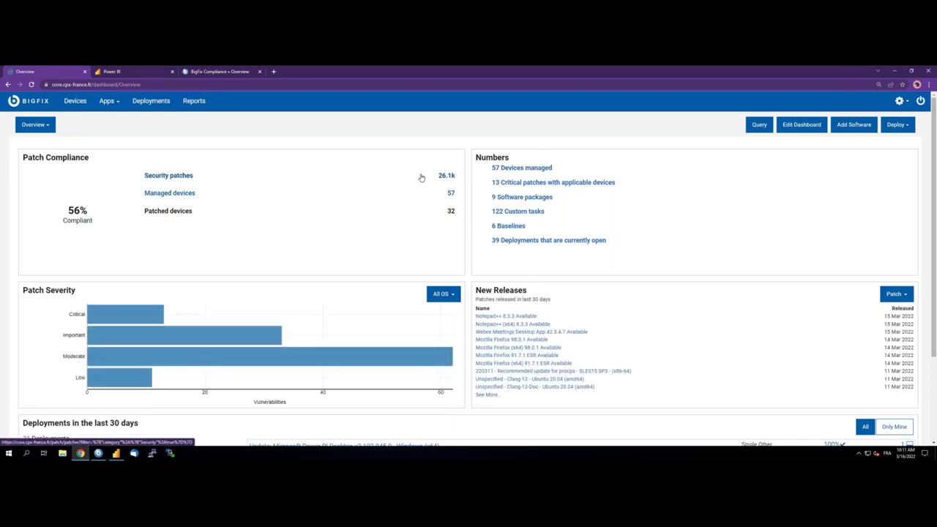
Filter the Patch Severity chart to Linux and open the list of its critical patches
{"action": "left_click", "coordinate": [441, 294]}
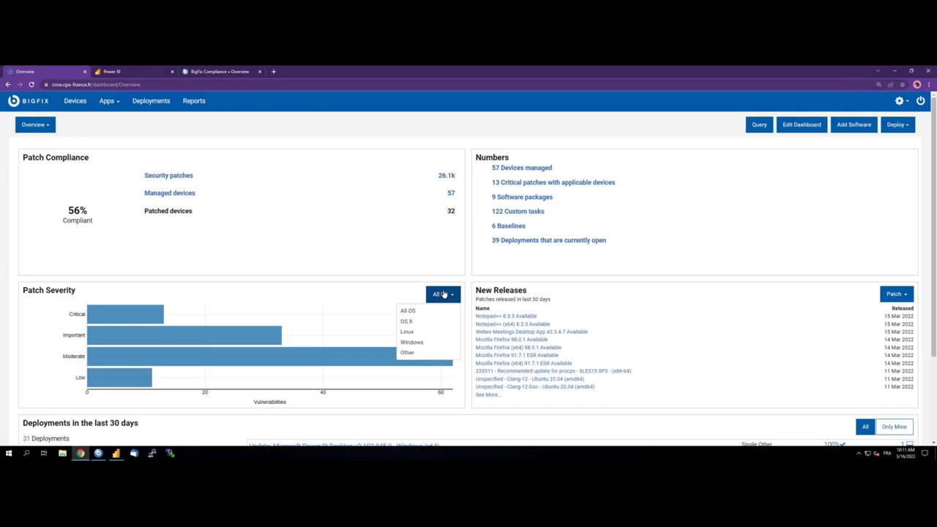
{"action": "left_click", "coordinate": [415, 332]}
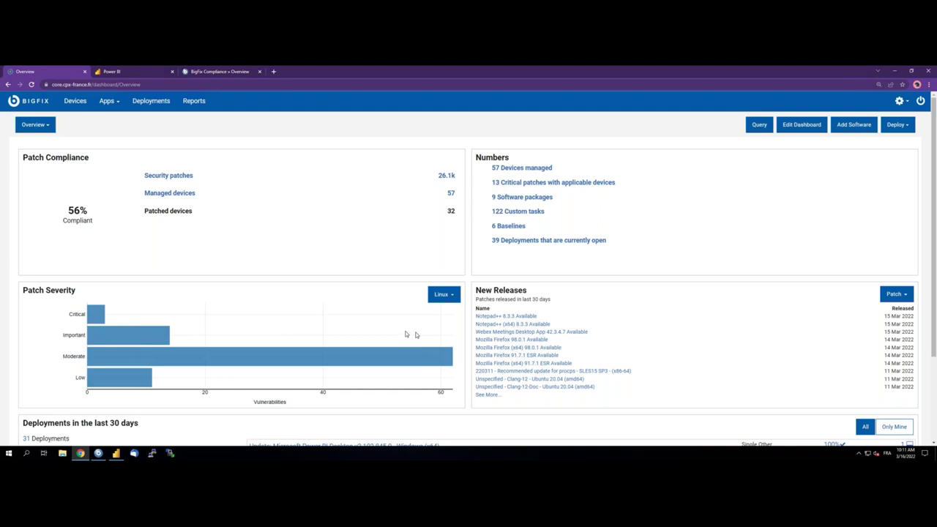
{"action": "left_click_drag", "start_coordinate": [33, 288], "coordinate": [58, 290]}
{"action": "mouse_move", "coordinate": [97, 317]}
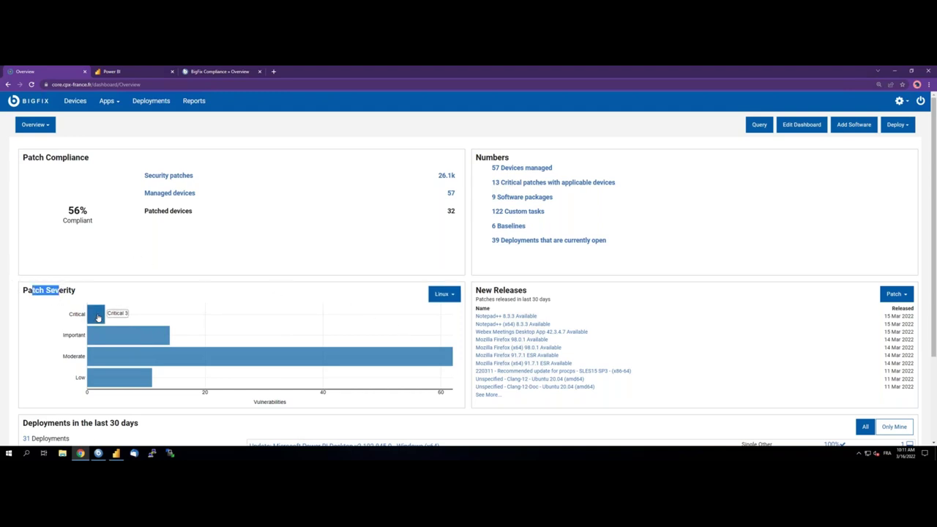
{"action": "left_click", "coordinate": [103, 315]}
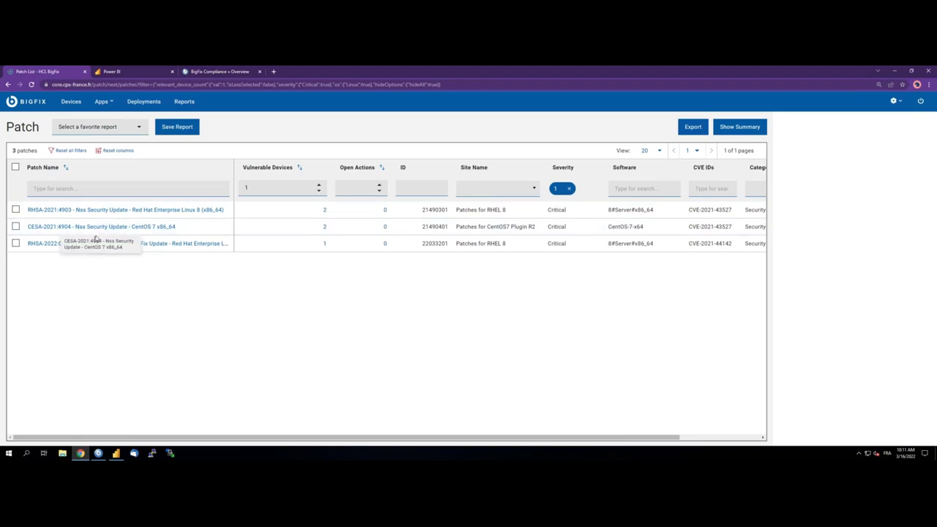
Examine which patch sites the Site Name filter offers, without selecting any
{"action": "left_click", "coordinate": [534, 189]}
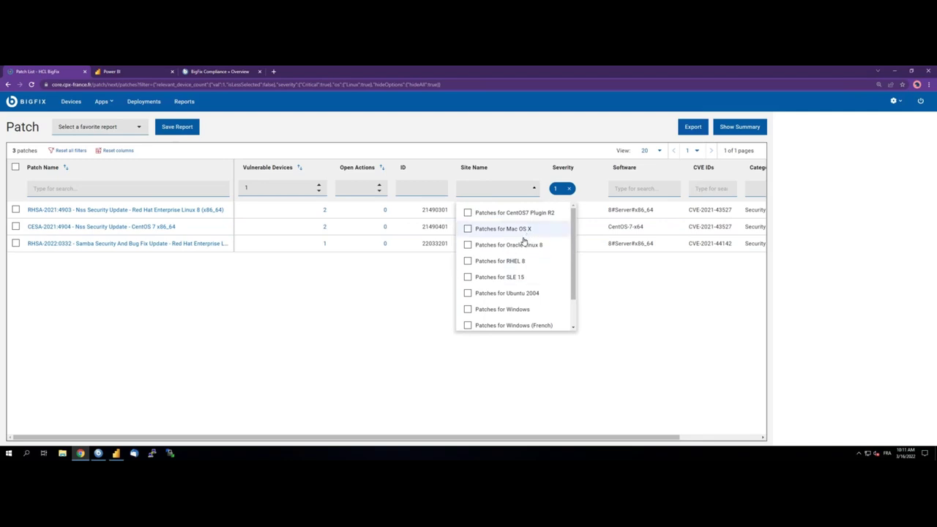
{"action": "scroll", "coordinate": [515, 273], "scroll_direction": "down", "scroll_amount": 2}
{"action": "left_click", "coordinate": [413, 315]}
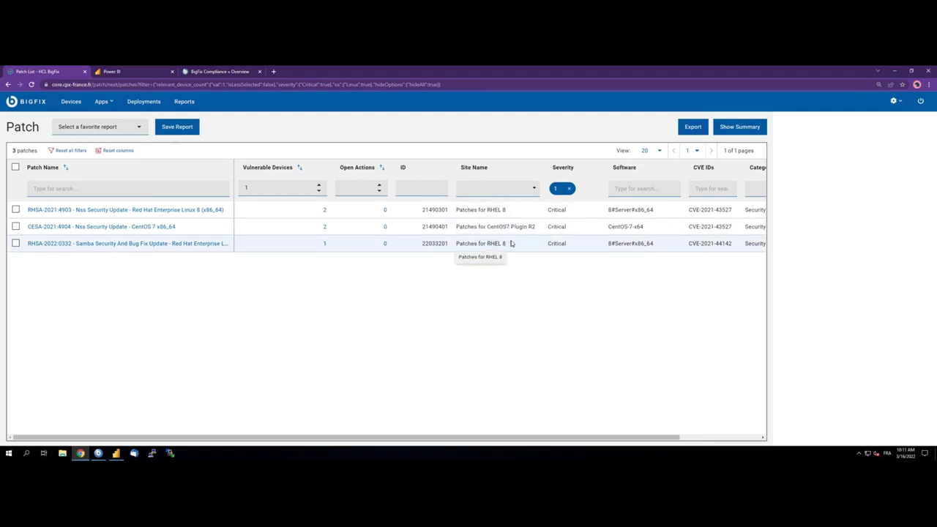
{"action": "left_click", "coordinate": [532, 189]}
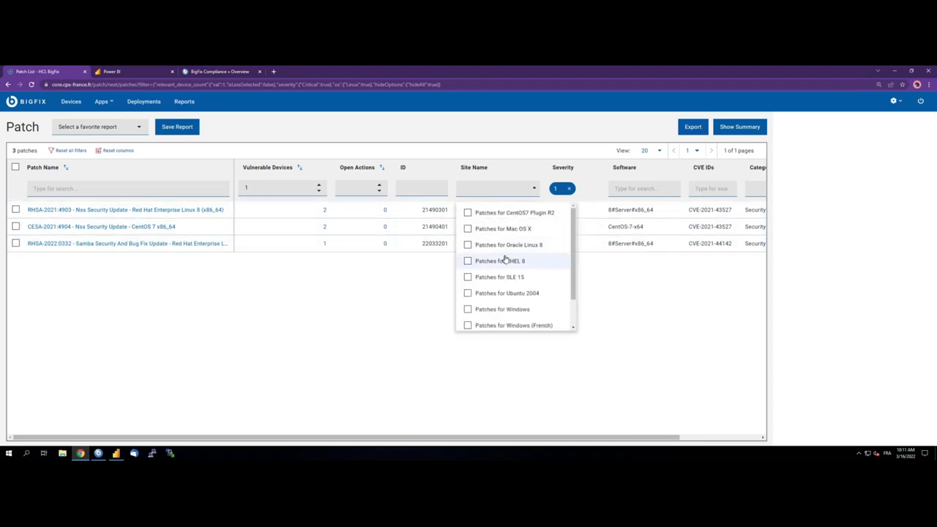
{"action": "scroll", "coordinate": [504, 260], "scroll_direction": "down", "scroll_amount": 1}
{"action": "scroll", "coordinate": [504, 260], "scroll_direction": "up", "scroll_amount": 1}
{"action": "scroll", "coordinate": [524, 277], "scroll_direction": "down", "scroll_amount": 1}
{"action": "scroll", "coordinate": [524, 276], "scroll_direction": "up", "scroll_amount": 1}
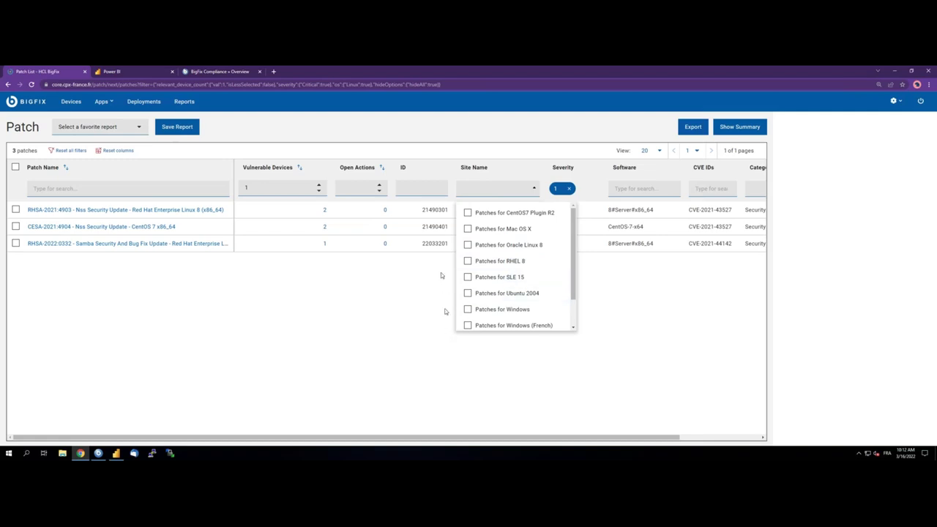
{"action": "left_click", "coordinate": [341, 298]}
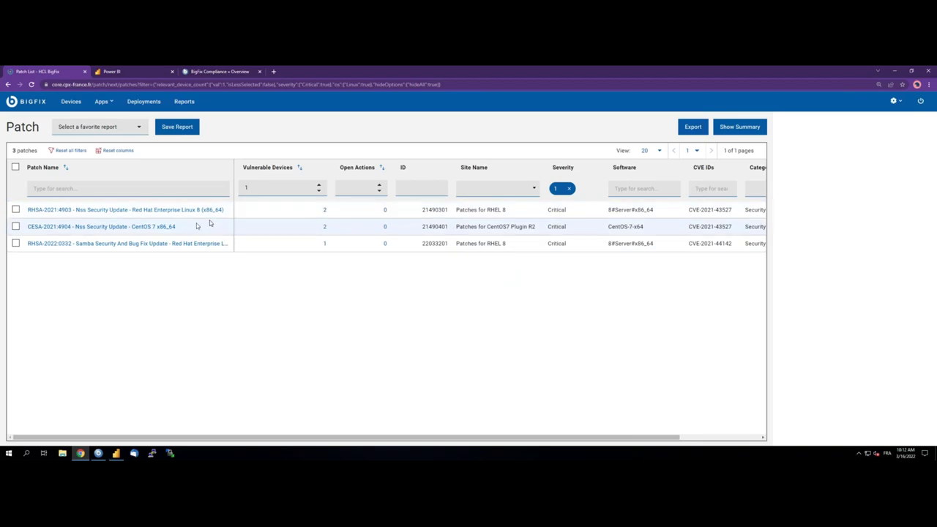
Open the RHSA-2021:4903 Nss Security Update patch and review its description, target RPMs and CVE ID
{"action": "left_click", "coordinate": [108, 211]}
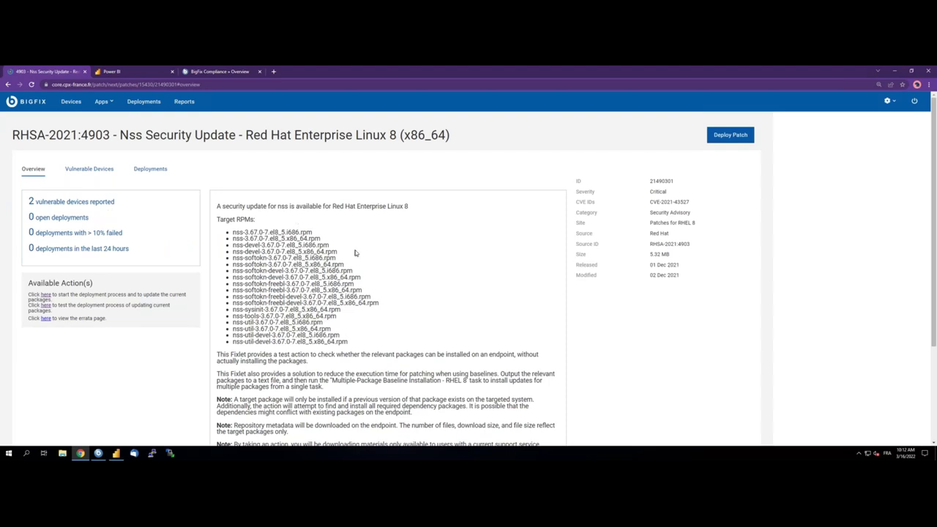
{"action": "scroll", "coordinate": [355, 252], "scroll_direction": "down", "scroll_amount": 1}
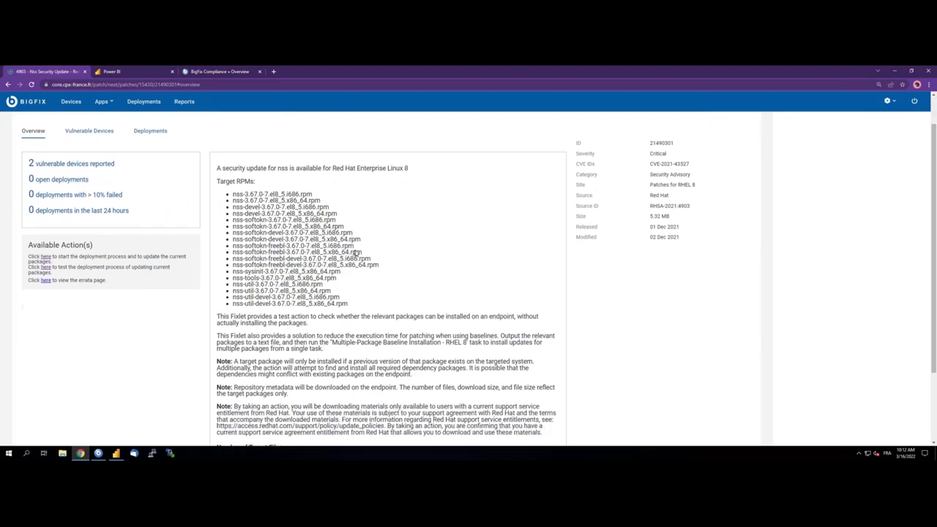
{"action": "left_click_drag", "start_coordinate": [657, 161], "coordinate": [705, 164]}
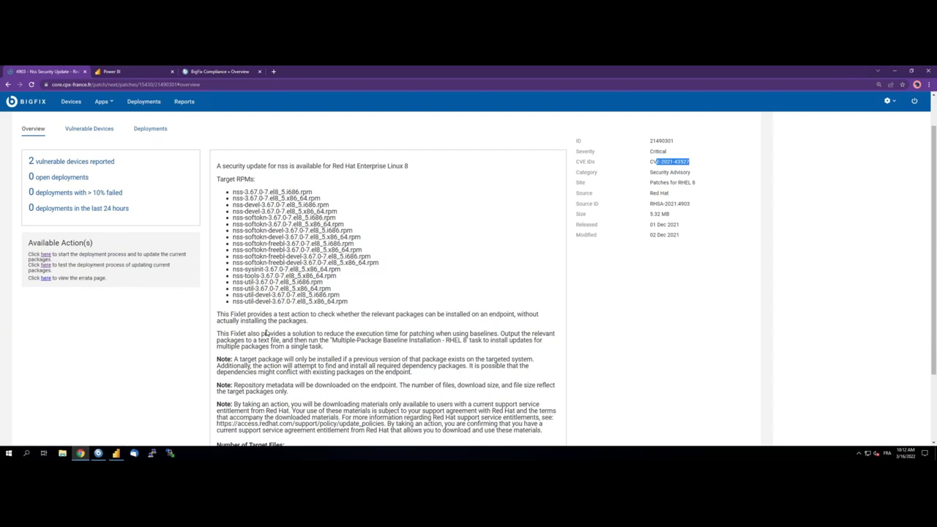
{"action": "scroll", "coordinate": [267, 333], "scroll_direction": "down", "scroll_amount": 2}
{"action": "scroll", "coordinate": [267, 333], "scroll_direction": "down", "scroll_amount": 3}
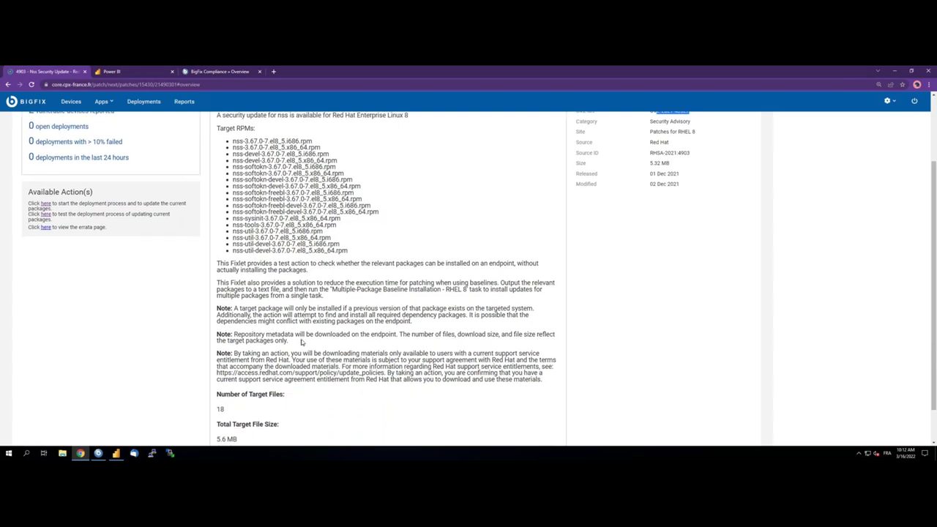
{"action": "scroll", "coordinate": [282, 333], "scroll_direction": "down", "scroll_amount": 4}
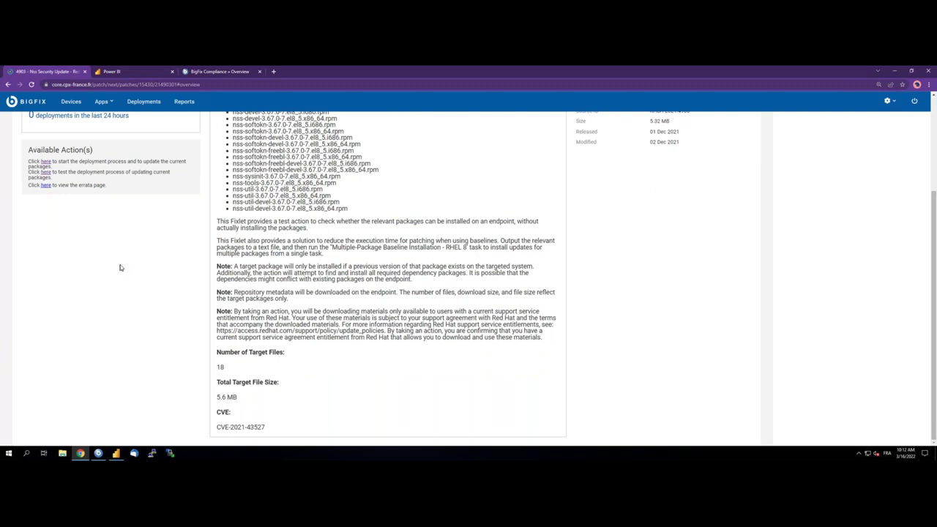
{"action": "scroll", "coordinate": [121, 268], "scroll_direction": "up", "scroll_amount": 12}
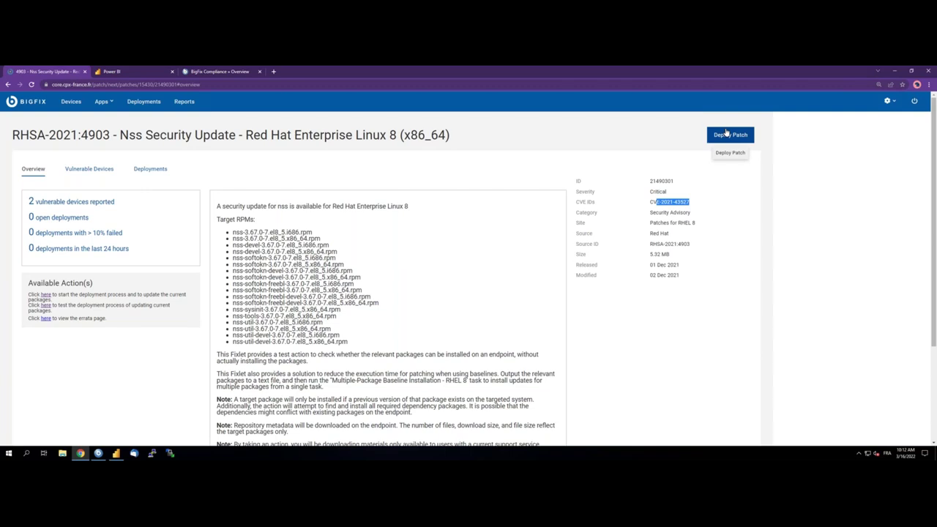
Start deploying the patch with its default action, target the RHELPLugin device, and proceed to the deployment configuration
{"action": "left_click", "coordinate": [726, 132]}
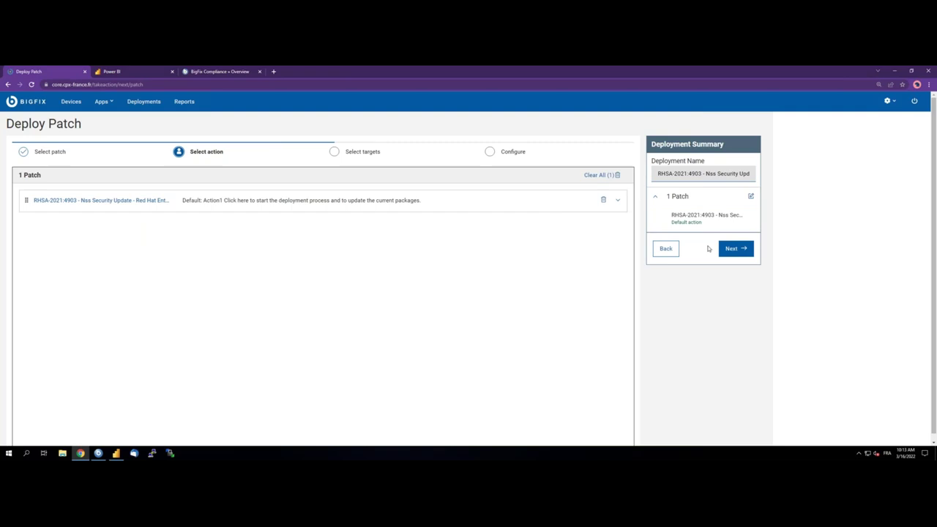
{"action": "left_click", "coordinate": [741, 249]}
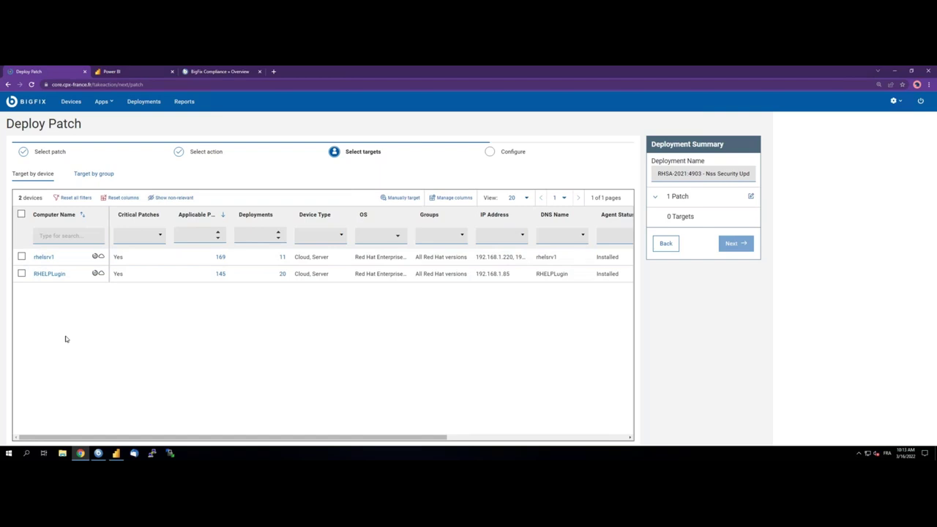
{"action": "left_click", "coordinate": [96, 174]}
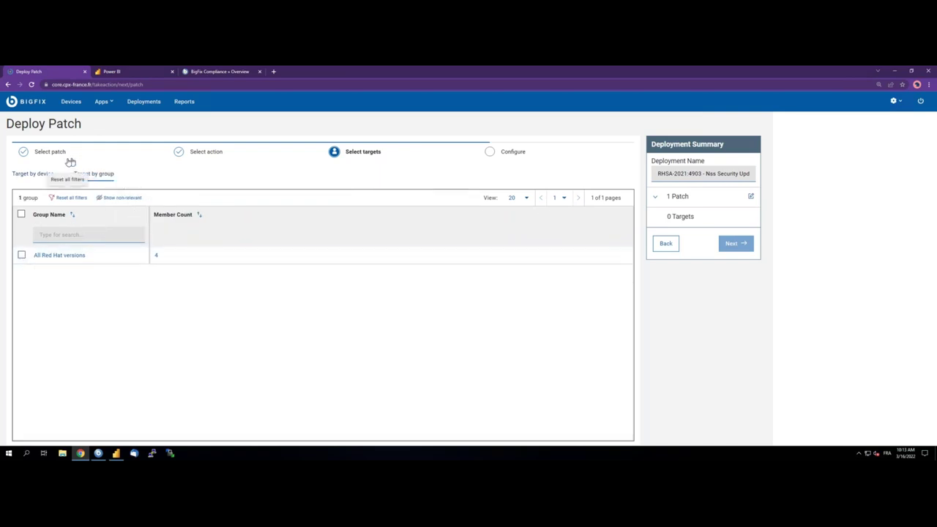
{"action": "left_click", "coordinate": [40, 174]}
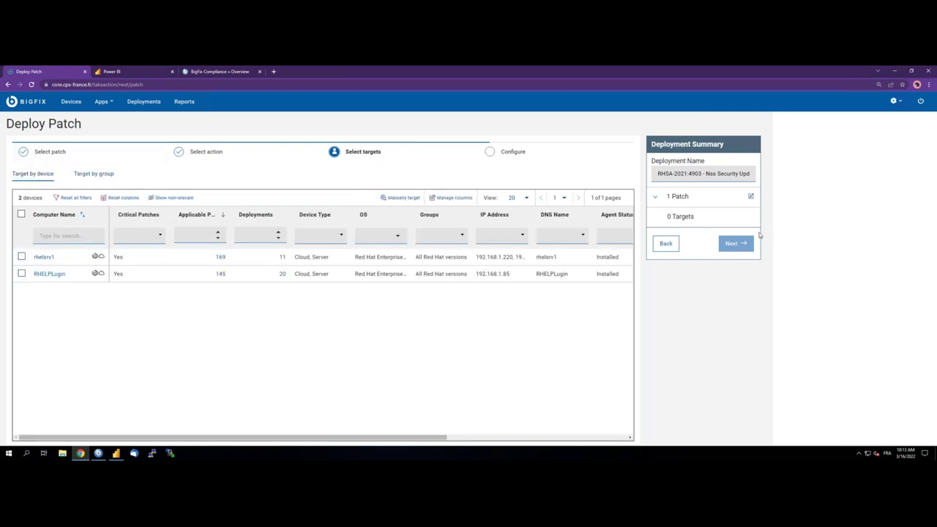
{"action": "left_click", "coordinate": [22, 273]}
{"action": "left_click", "coordinate": [732, 263]}
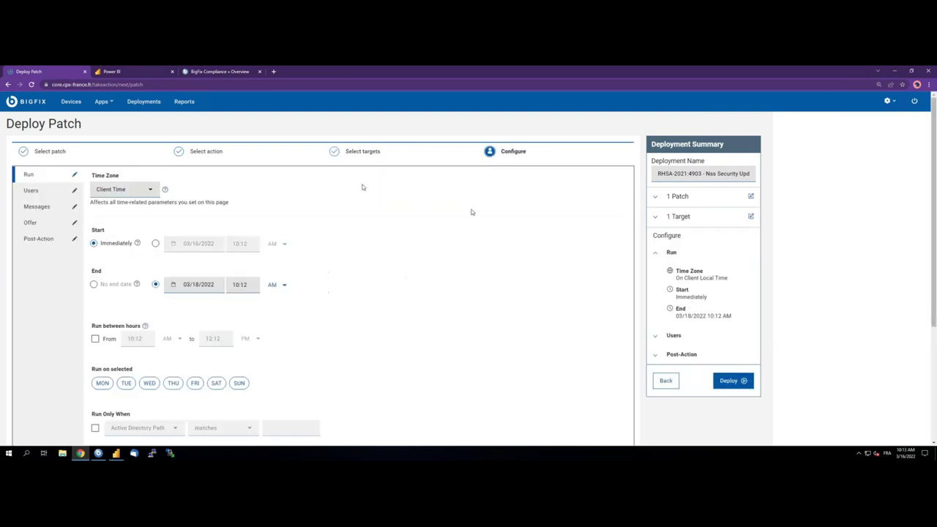
Review the deployment's Run settings, including scheduling, run conditions, retry, reapply, download and stagger options
{"action": "scroll", "coordinate": [153, 212], "scroll_direction": "down", "scroll_amount": 1}
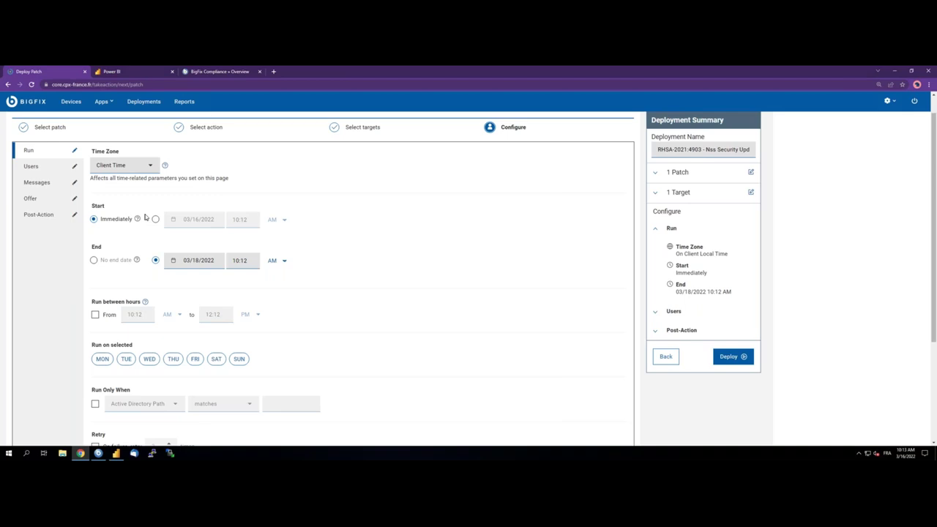
{"action": "scroll", "coordinate": [157, 270], "scroll_direction": "down", "scroll_amount": 1}
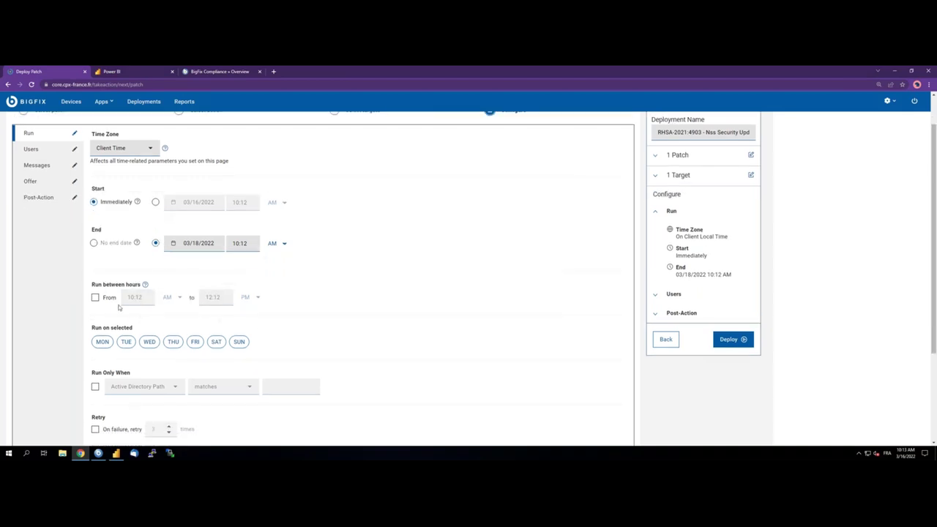
{"action": "scroll", "coordinate": [118, 307], "scroll_direction": "down", "scroll_amount": 3}
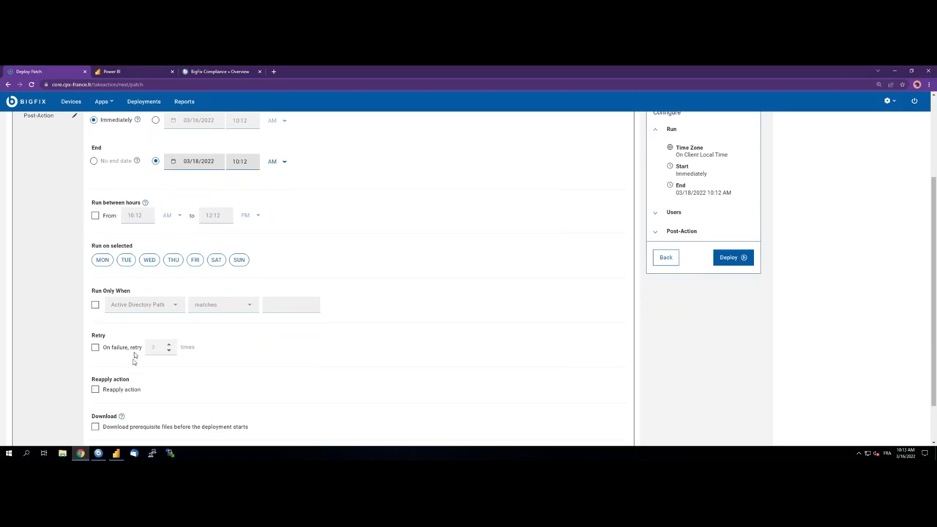
{"action": "scroll", "coordinate": [148, 375], "scroll_direction": "down", "scroll_amount": 2}
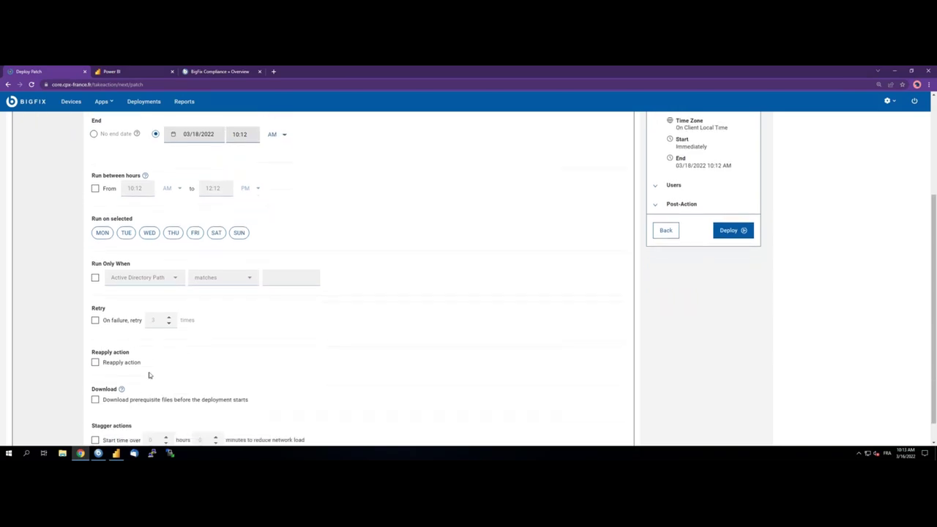
{"action": "scroll", "coordinate": [149, 375], "scroll_direction": "up", "scroll_amount": 7}
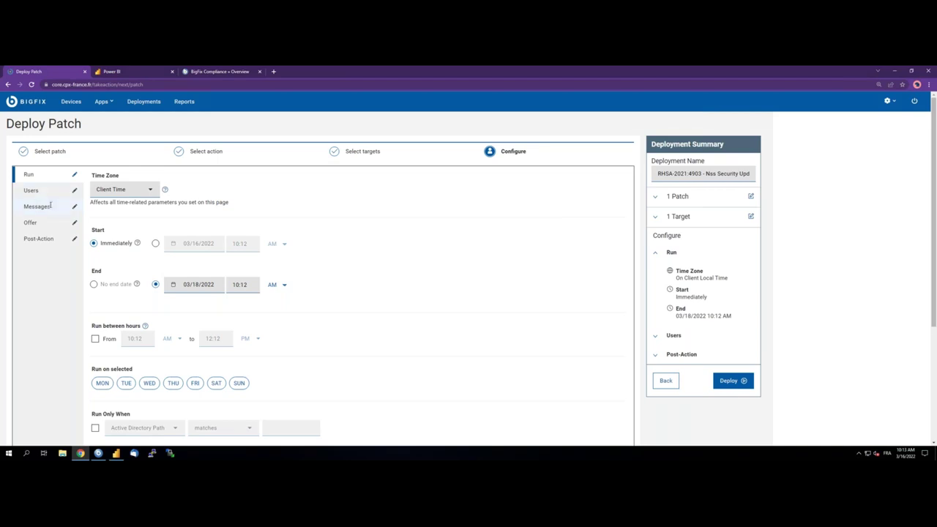
Set the deployment's message options to send this as a required action before running
{"action": "left_click", "coordinate": [37, 206]}
{"action": "left_click", "coordinate": [96, 186]}
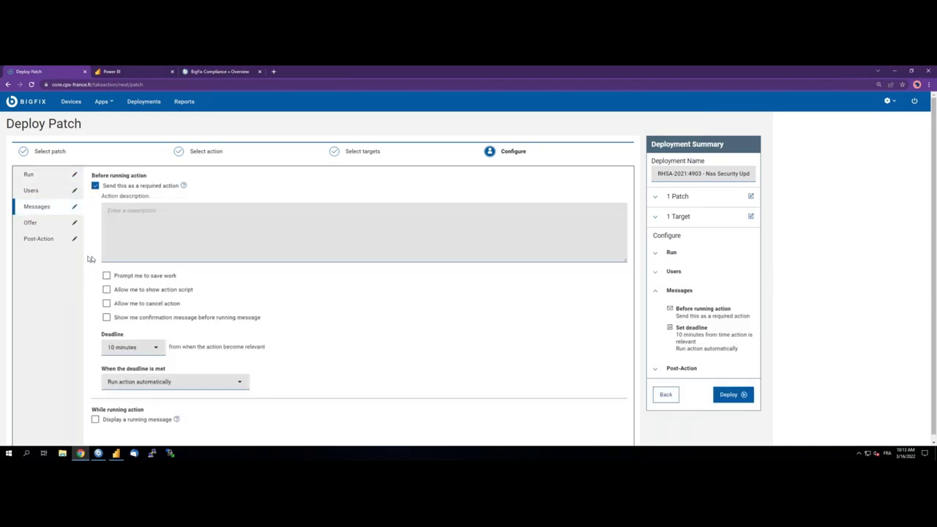
{"action": "scroll", "coordinate": [179, 319], "scroll_direction": "down", "scroll_amount": 1}
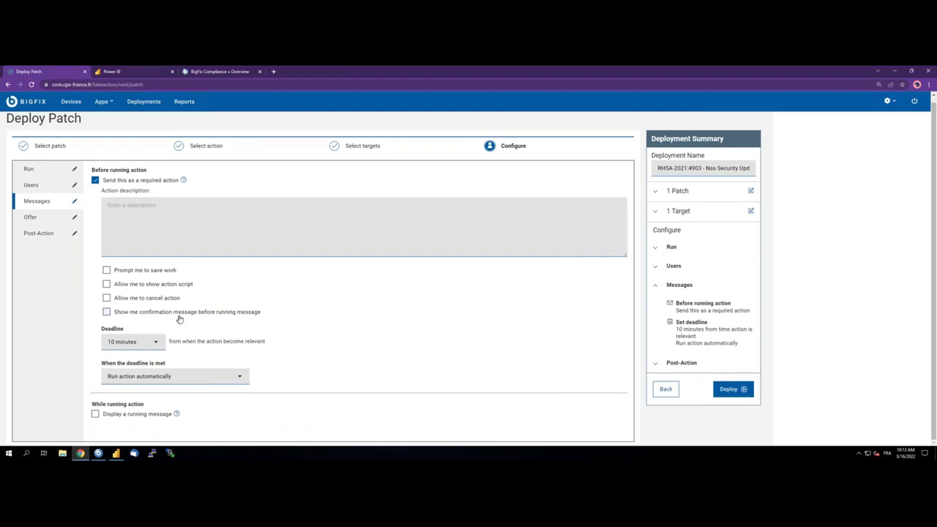
Set the post-action to restart the computer after the action is run, and review the restart prompt settings
{"action": "left_click", "coordinate": [41, 233]}
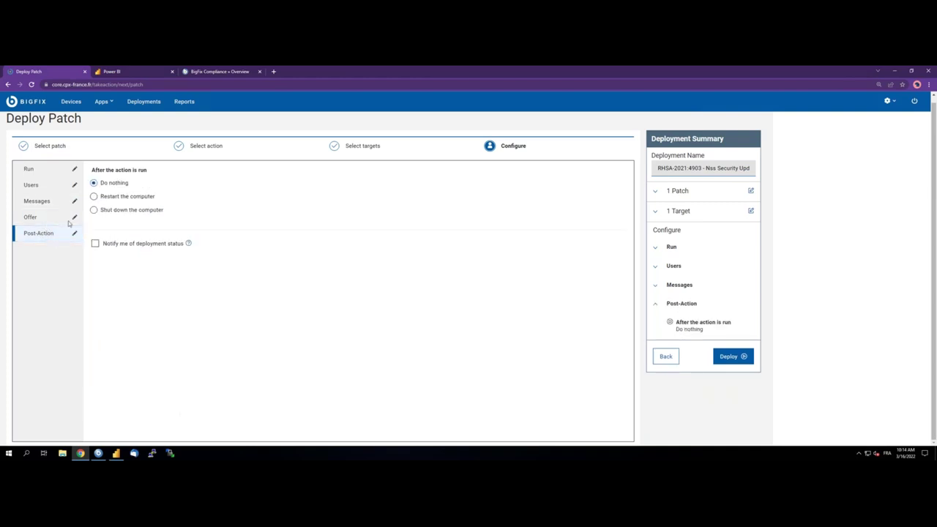
{"action": "left_click", "coordinate": [102, 196]}
{"action": "scroll", "coordinate": [158, 309], "scroll_direction": "down", "scroll_amount": 1}
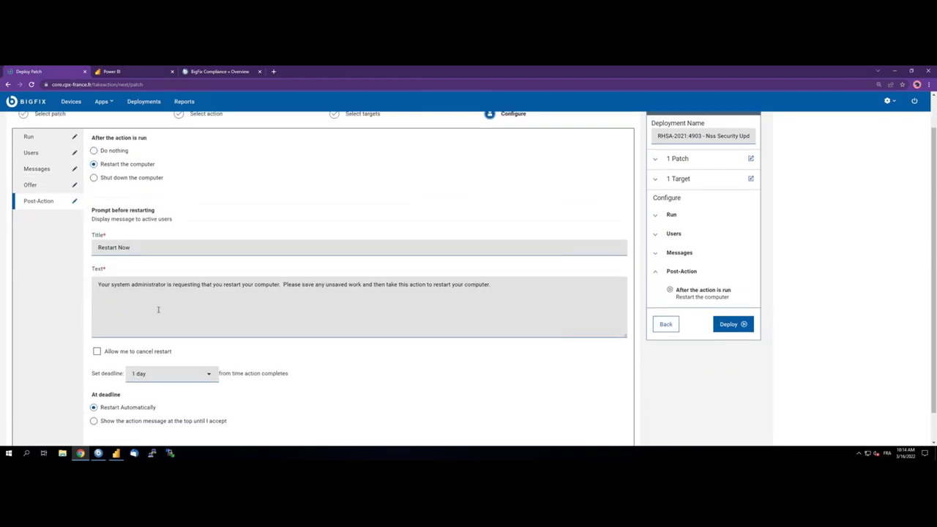
{"action": "scroll", "coordinate": [160, 309], "scroll_direction": "up", "scroll_amount": 1}
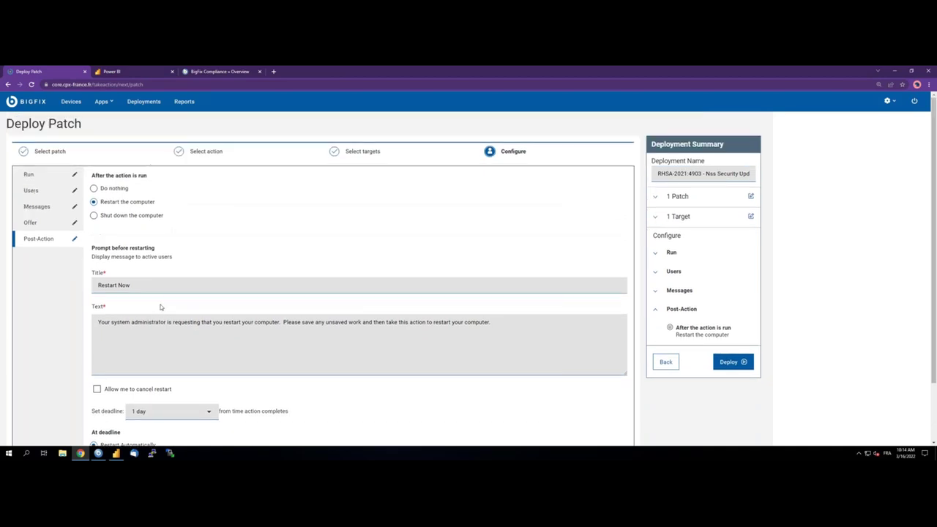
Leave the unsaved patch deployment for the device list and filter it by the computer name "machine"
{"action": "left_click", "coordinate": [71, 102]}
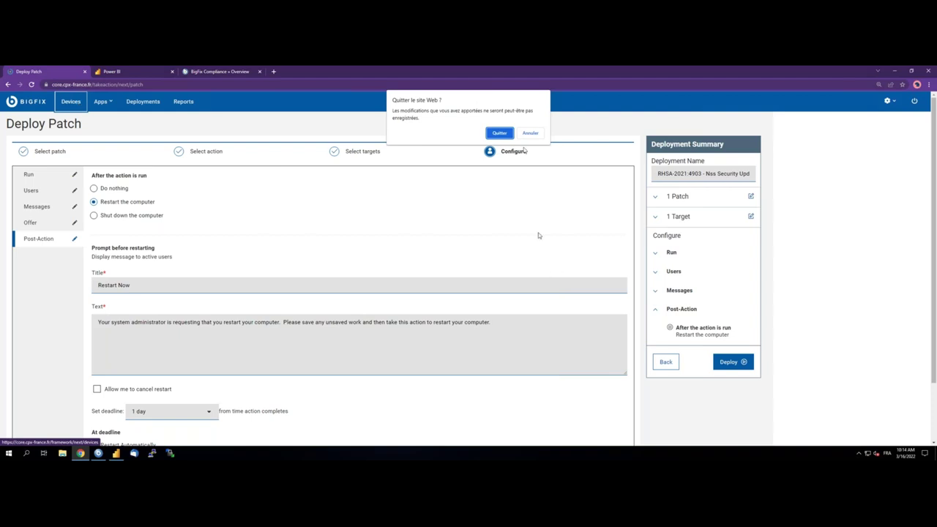
{"action": "left_click", "coordinate": [497, 134]}
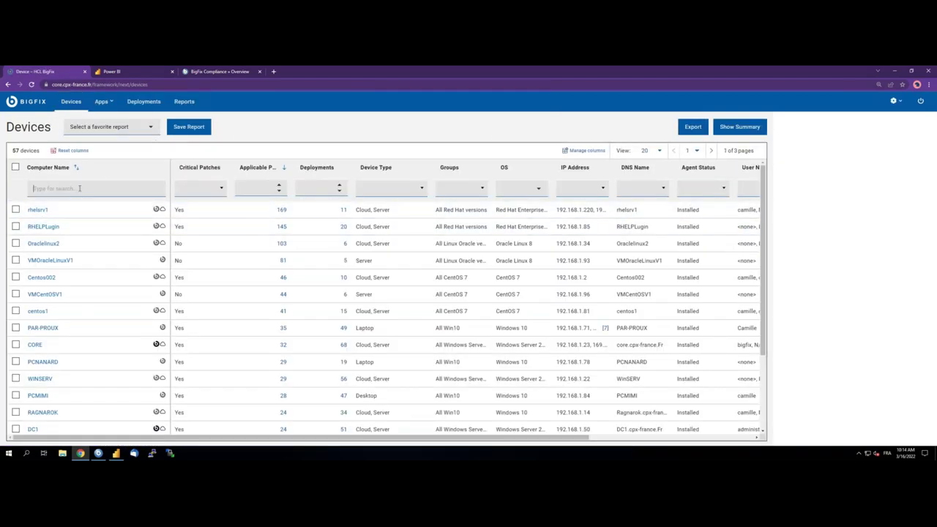
{"action": "left_click", "coordinate": [80, 188]}
{"action": "type", "text": "machine"}
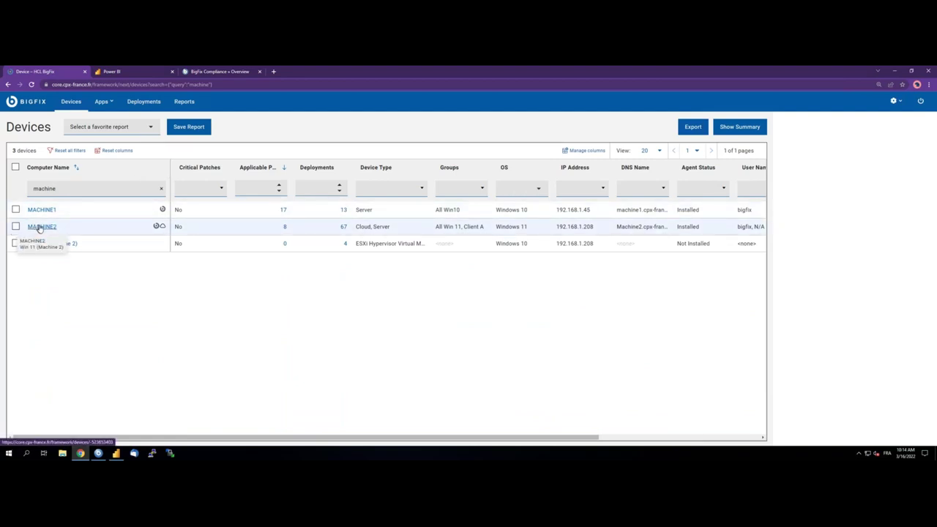
Open MACHINE2 and compare the properties of its BigFix agent and cloud representations, including the VMware resources
{"action": "mouse_move", "coordinate": [156, 227]}
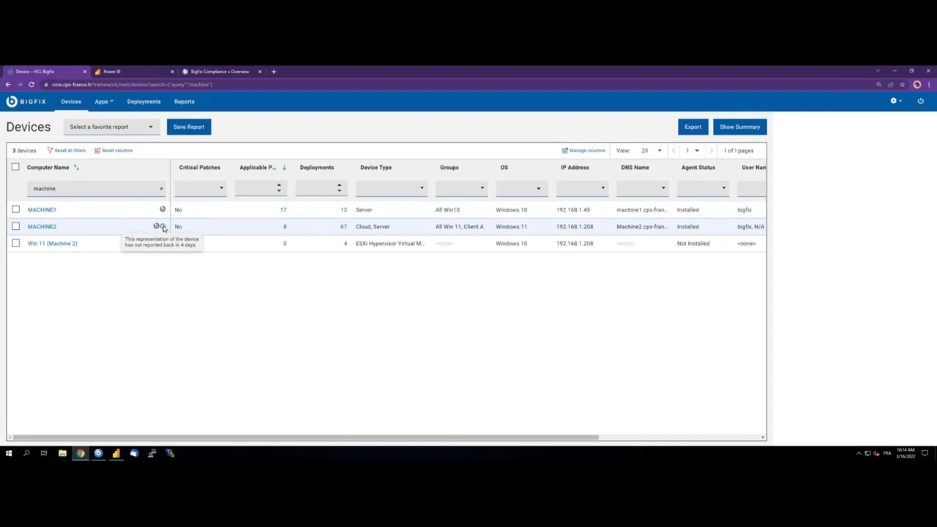
{"action": "left_click", "coordinate": [48, 228]}
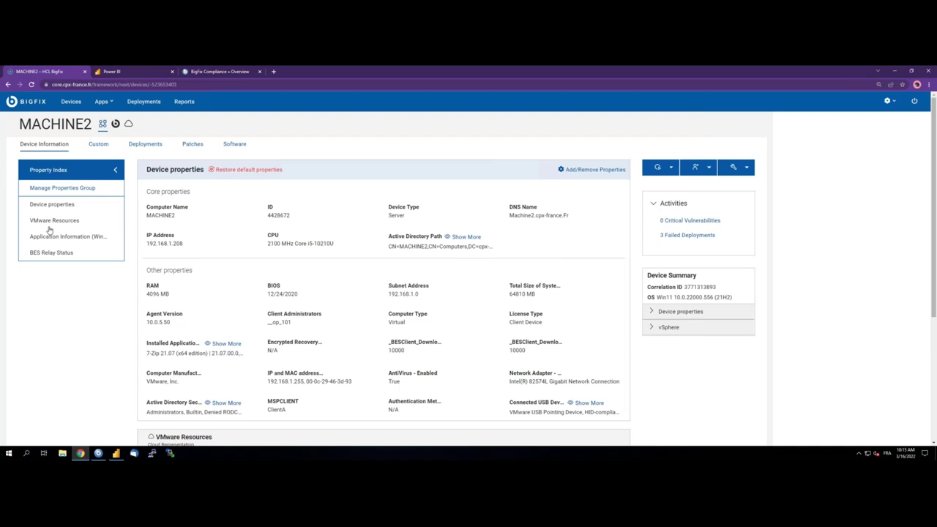
{"action": "left_click", "coordinate": [116, 125]}
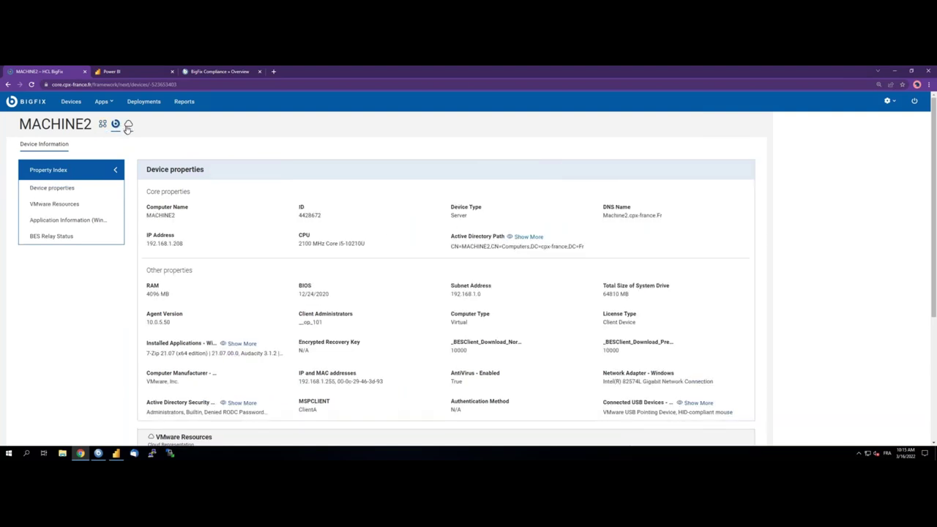
{"action": "left_click", "coordinate": [128, 125]}
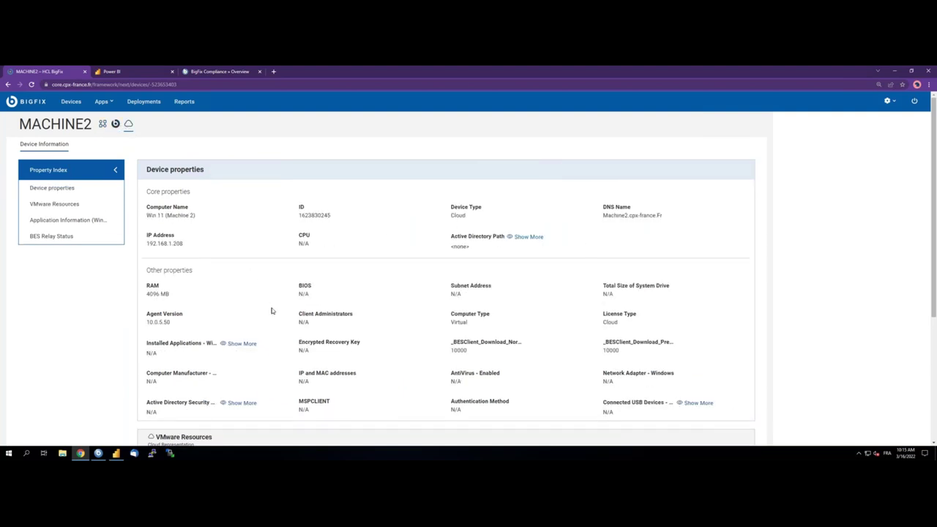
{"action": "scroll", "coordinate": [271, 311], "scroll_direction": "down", "scroll_amount": 3}
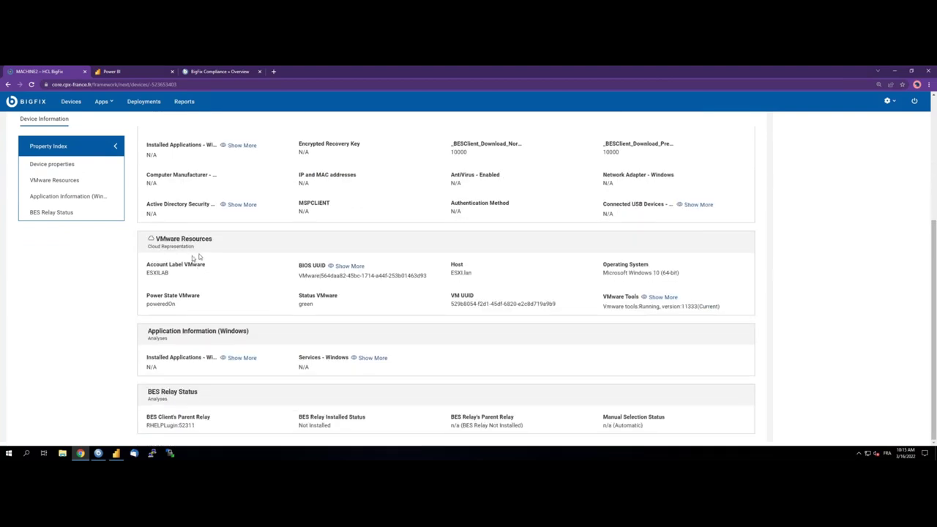
{"action": "left_click_drag", "start_coordinate": [161, 238], "coordinate": [230, 240]}
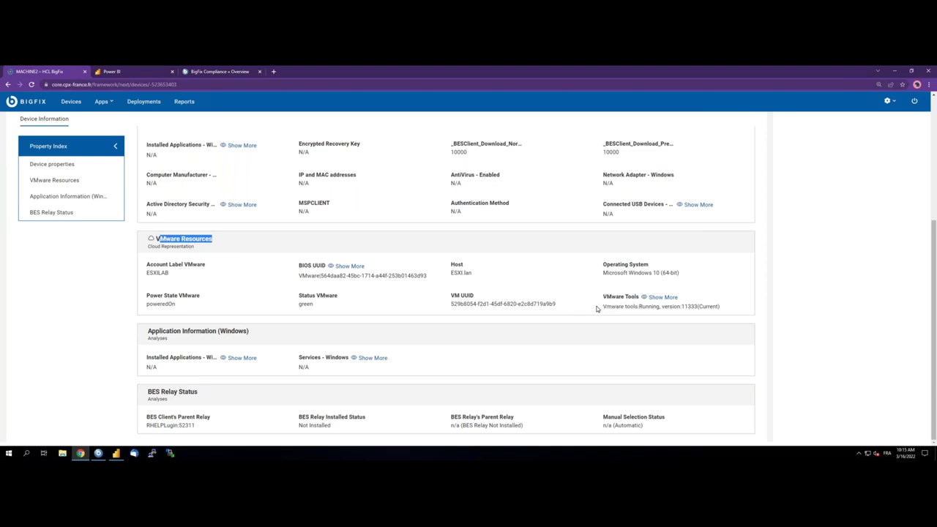
{"action": "scroll", "coordinate": [475, 285], "scroll_direction": "up", "scroll_amount": 5}
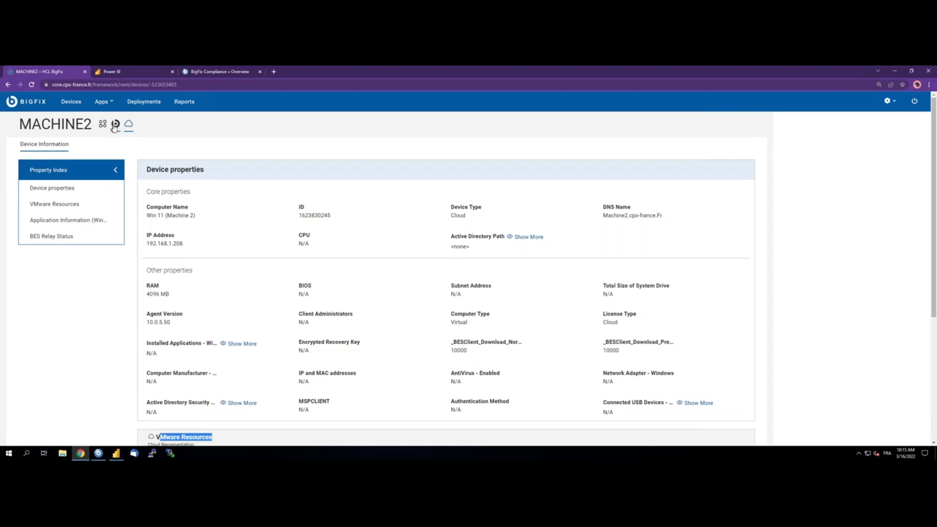
{"action": "left_click", "coordinate": [115, 125]}
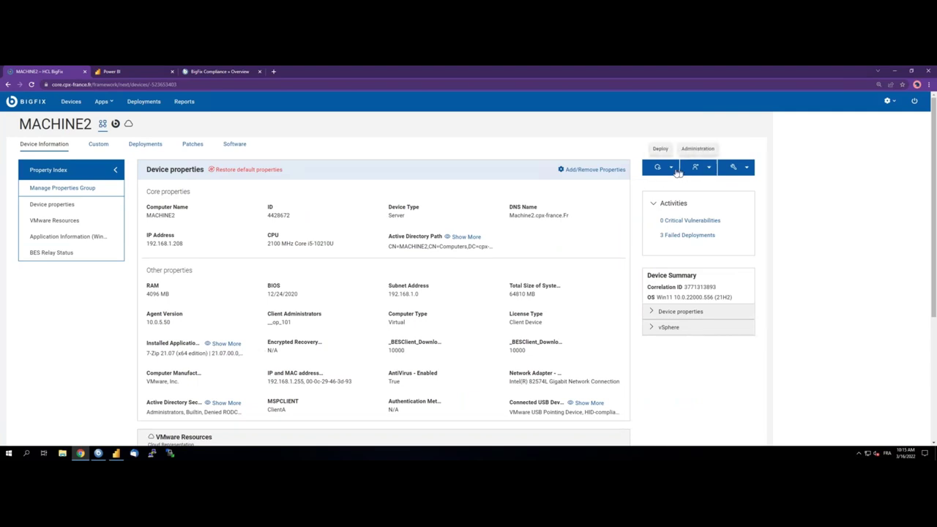
List MACHINE2's patches and select RC4 advisory 2868725, the Office 365 - Office 2016 network share setup and the WinVerifyTrust hardening patch
{"action": "left_click", "coordinate": [678, 169]}
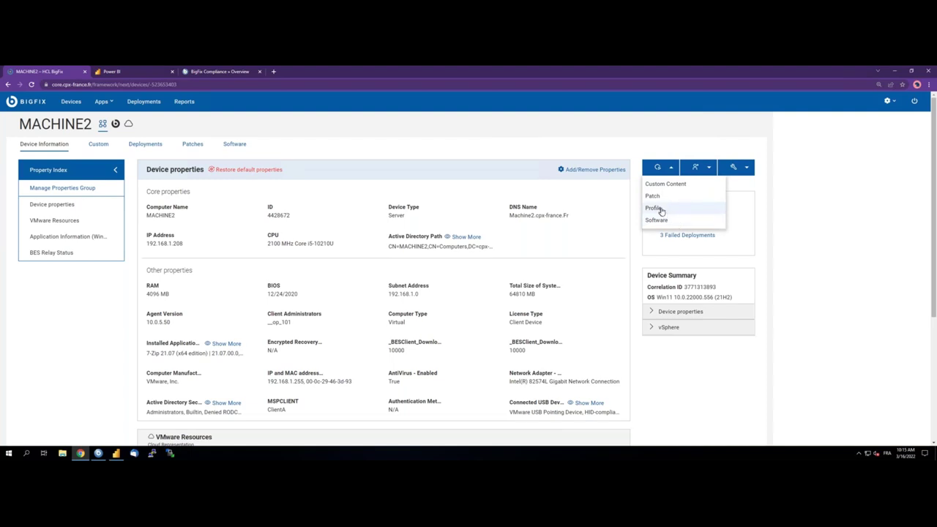
{"action": "left_click", "coordinate": [192, 148]}
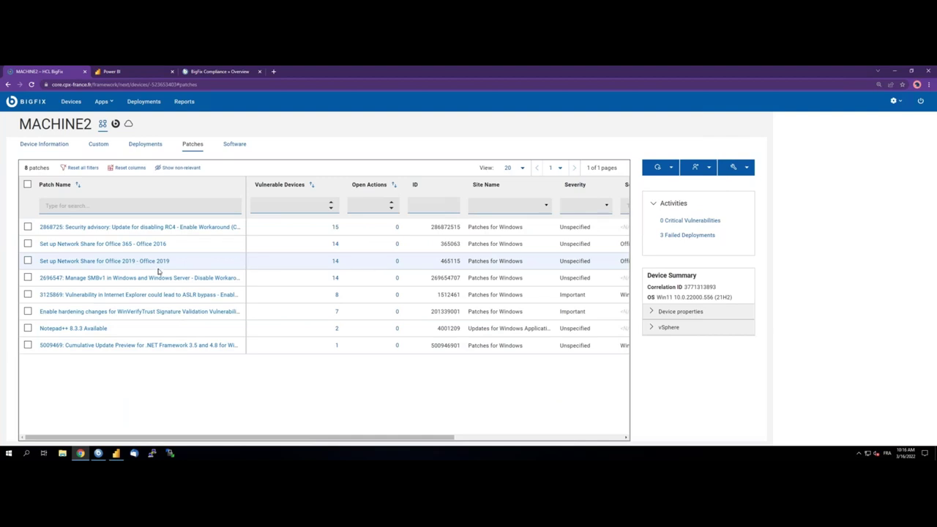
{"action": "left_click", "coordinate": [27, 227]}
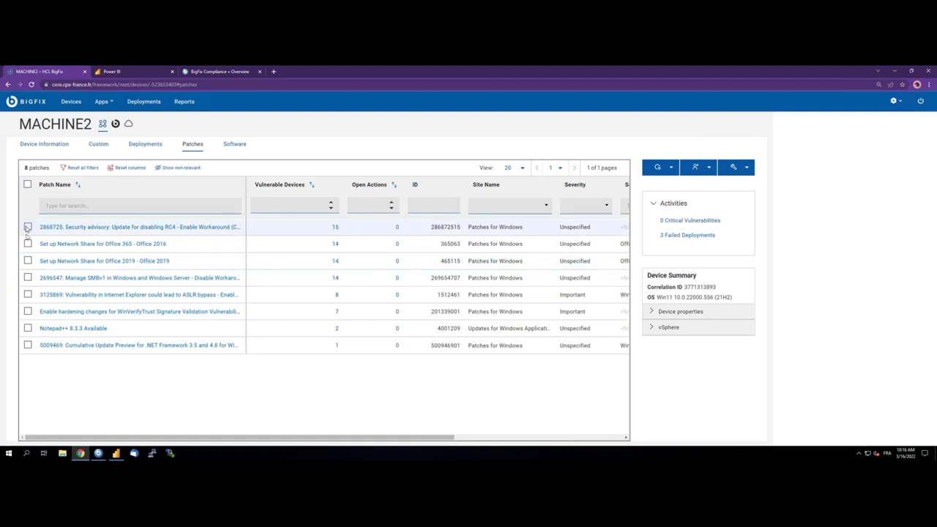
{"action": "left_click", "coordinate": [27, 263]}
{"action": "left_click", "coordinate": [27, 331]}
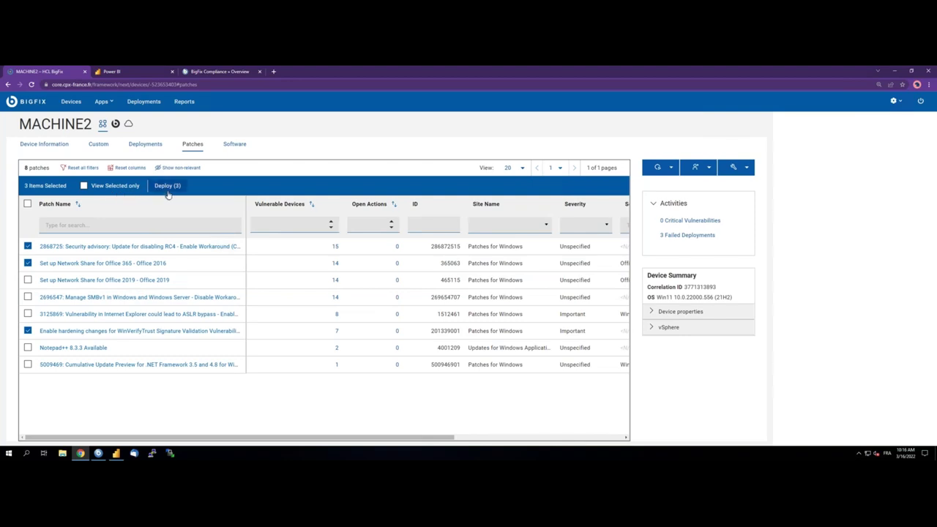
Open the Win 10 Critical policy from the patch policies and suspend it
{"action": "left_click", "coordinate": [103, 101]}
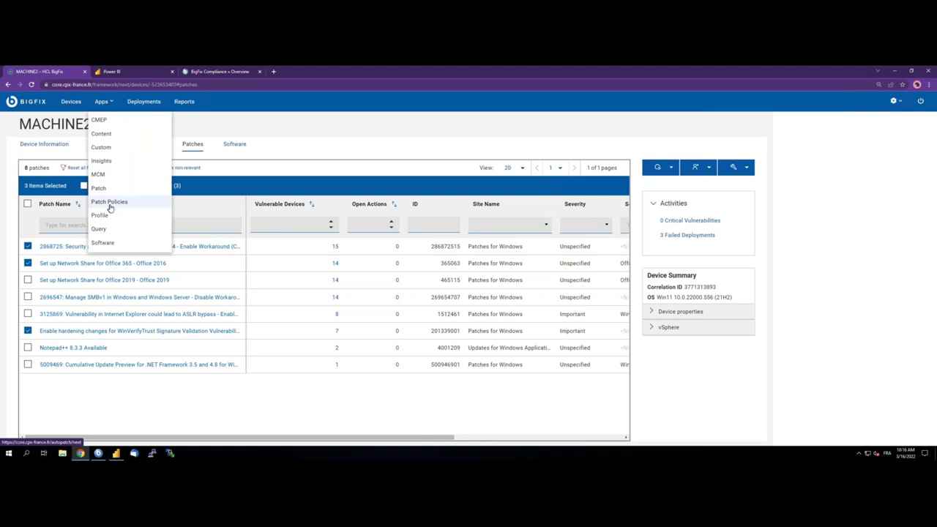
{"action": "left_click", "coordinate": [110, 202]}
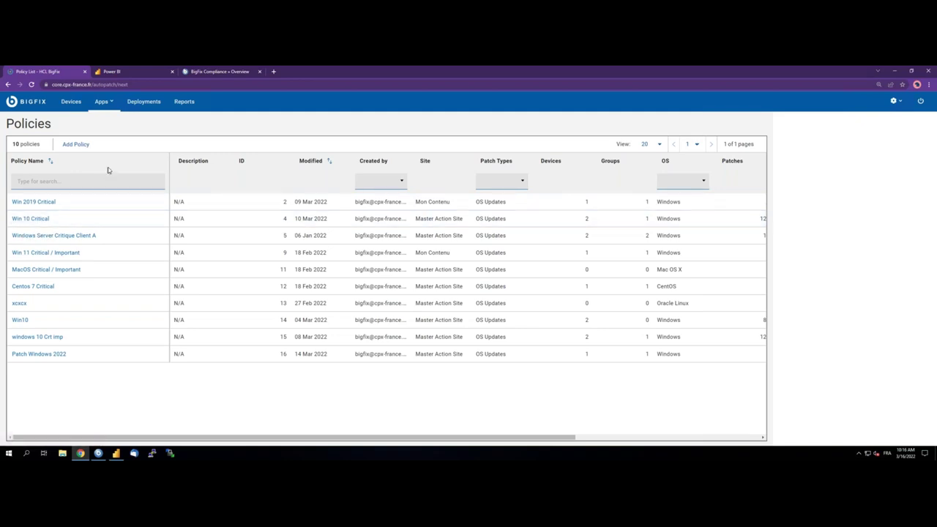
{"action": "left_click", "coordinate": [40, 221]}
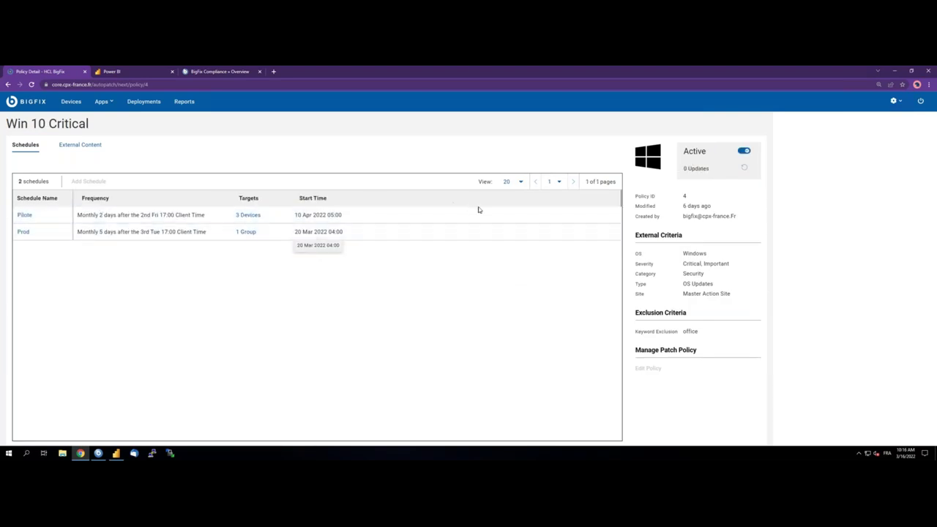
{"action": "left_click", "coordinate": [743, 153]}
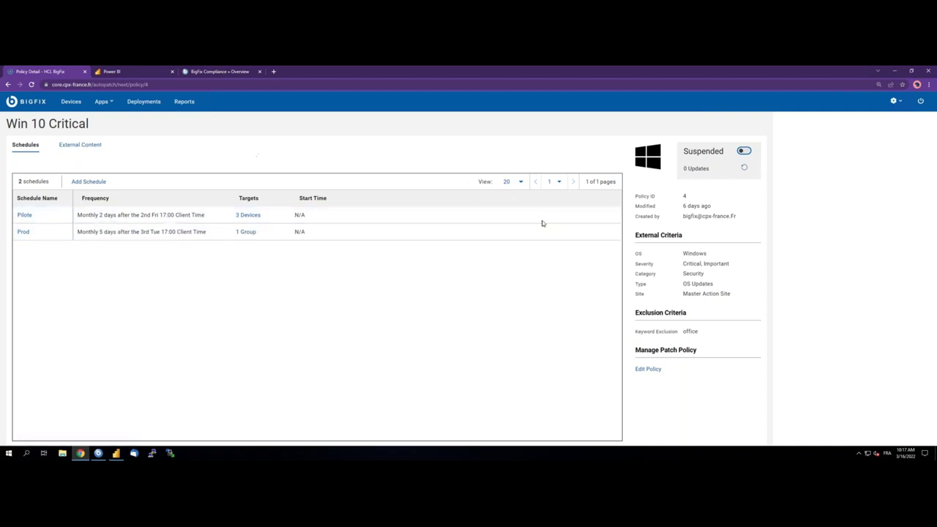
Open the Win 10 Critical policy for editing and review its operating system, severity, content type and OS version criteria
{"action": "left_click", "coordinate": [647, 369]}
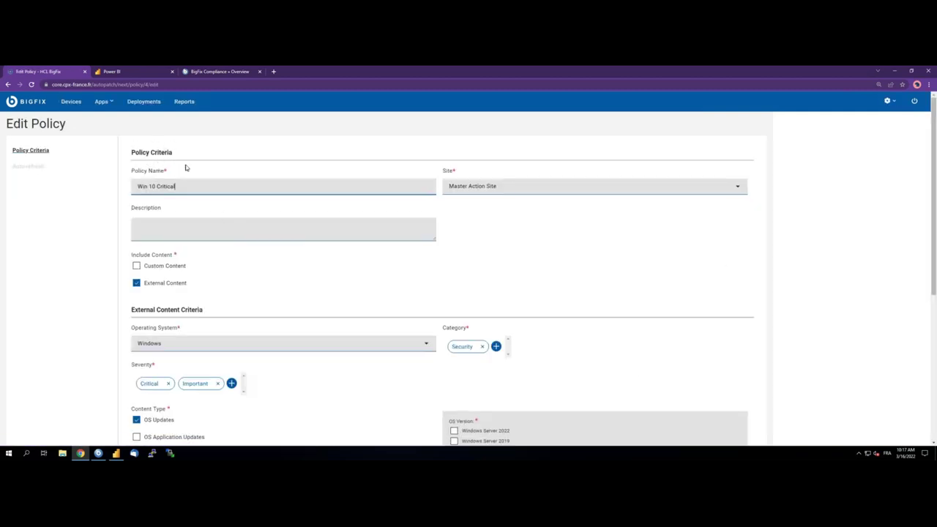
{"action": "scroll", "coordinate": [185, 167], "scroll_direction": "down", "scroll_amount": 1}
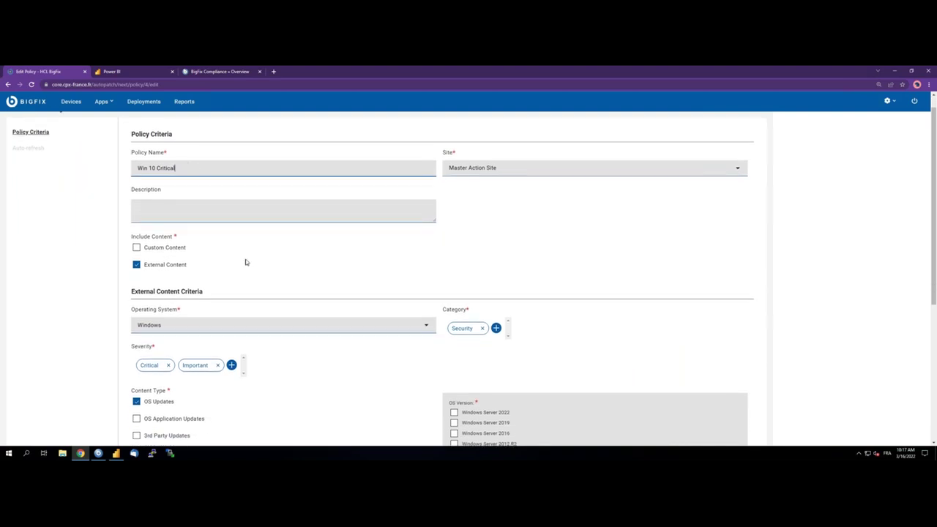
{"action": "scroll", "coordinate": [246, 262], "scroll_direction": "down", "scroll_amount": 2}
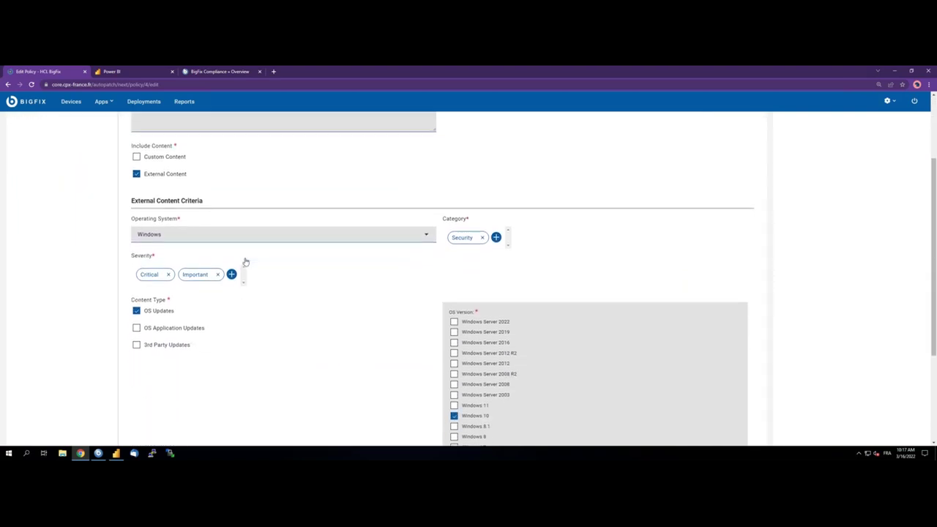
{"action": "left_click", "coordinate": [216, 225]}
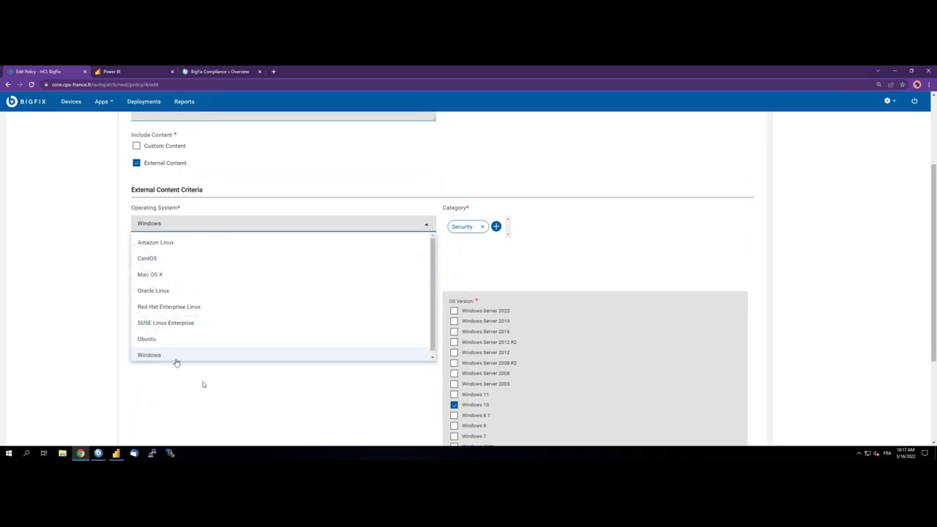
{"action": "left_click", "coordinate": [210, 407]}
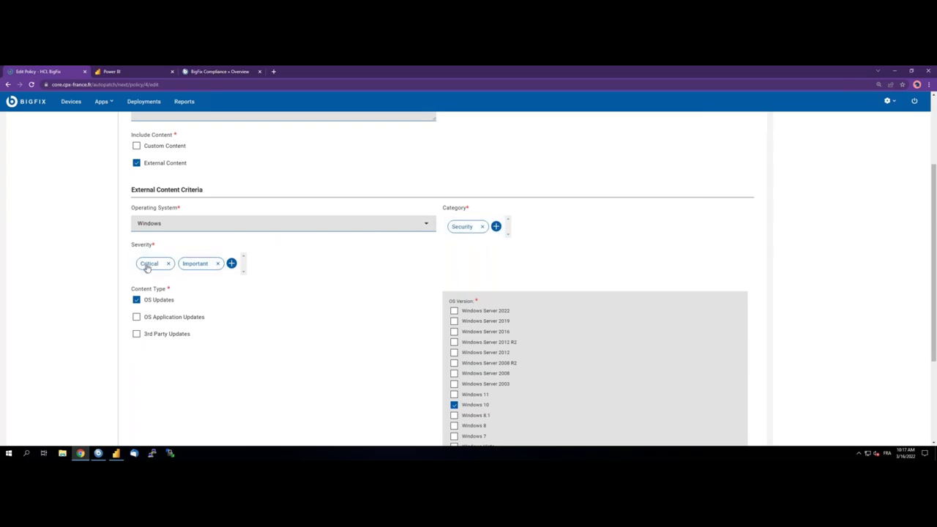
{"action": "scroll", "coordinate": [534, 361], "scroll_direction": "down", "scroll_amount": 1}
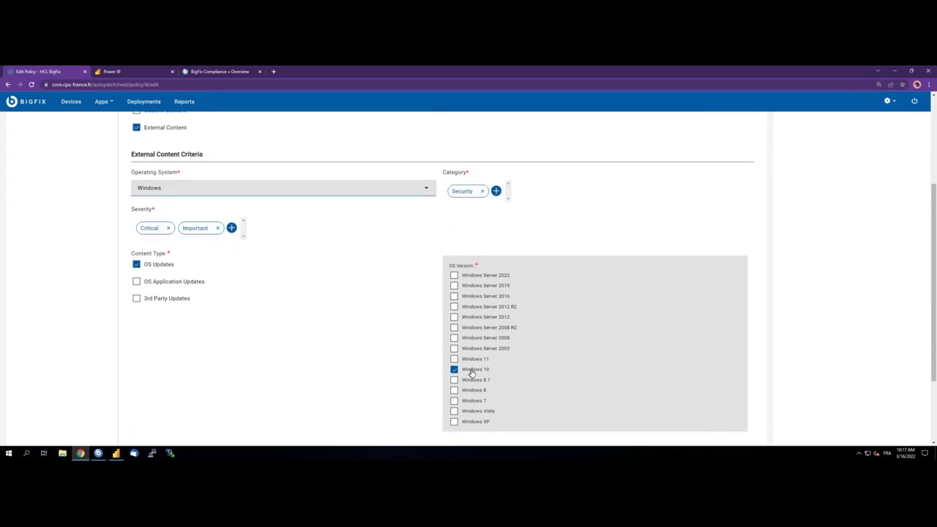
{"action": "scroll", "coordinate": [505, 358], "scroll_direction": "down", "scroll_amount": 1}
Try Mac OS X as the policy's operating system with OS Updates as its content type
{"action": "left_click", "coordinate": [423, 172]}
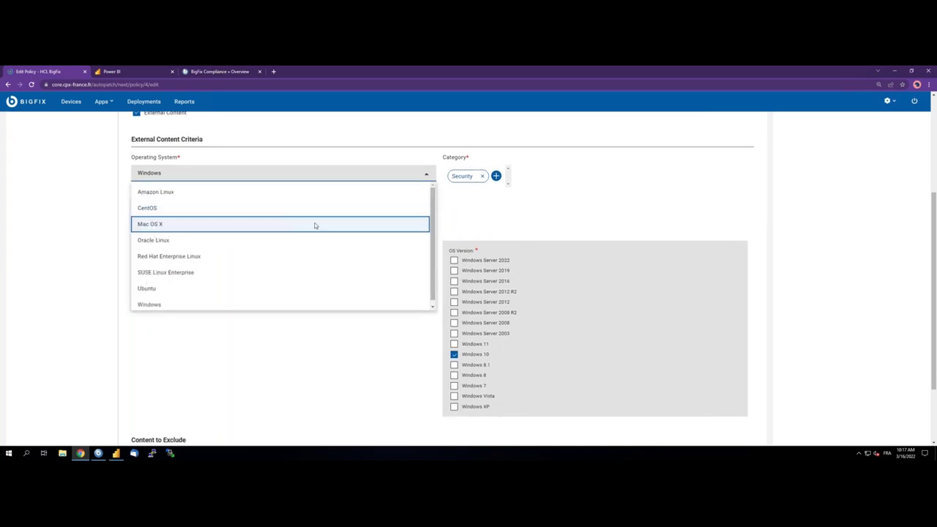
{"action": "left_click", "coordinate": [315, 225]}
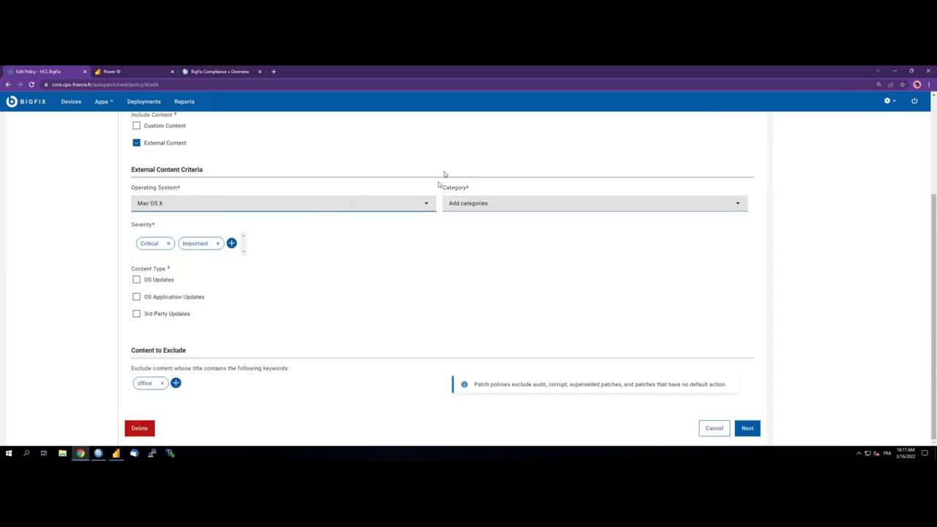
{"action": "left_click", "coordinate": [401, 211]}
{"action": "left_click", "coordinate": [298, 391]}
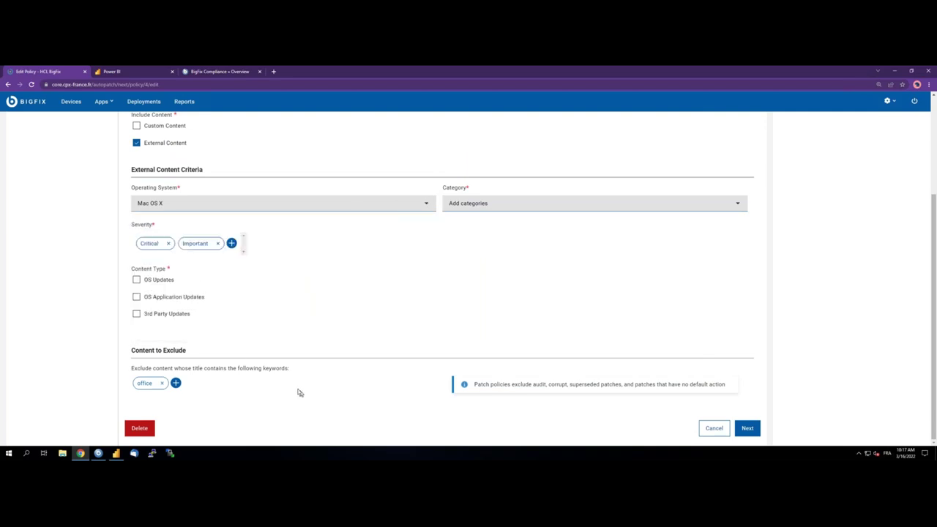
{"action": "left_click", "coordinate": [136, 280]}
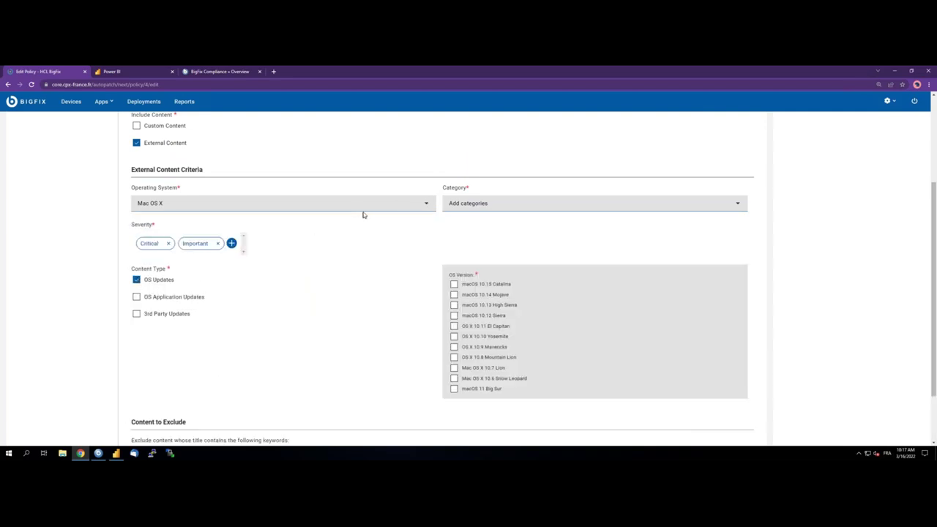
Try Ubuntu as the policy's operating system with OS Updates included, and cancel the policy edit
{"action": "left_click", "coordinate": [362, 210]}
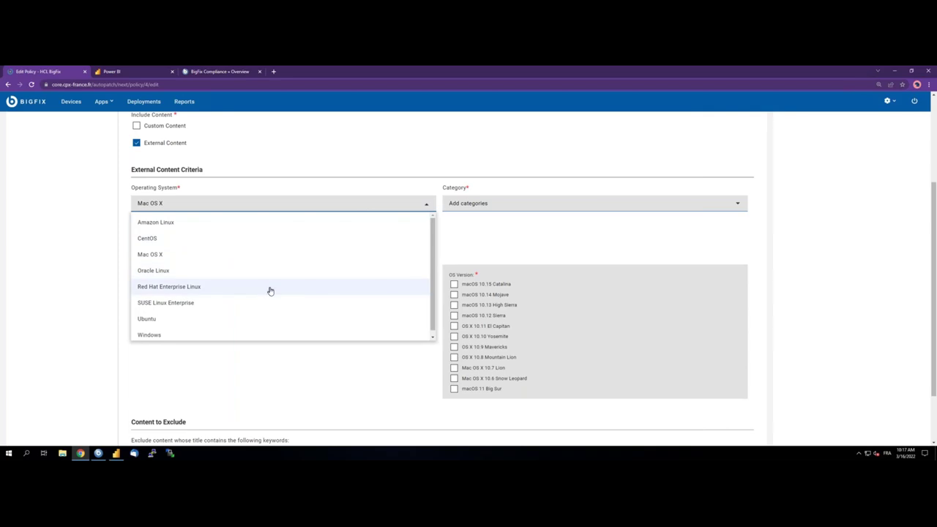
{"action": "left_click", "coordinate": [265, 319]}
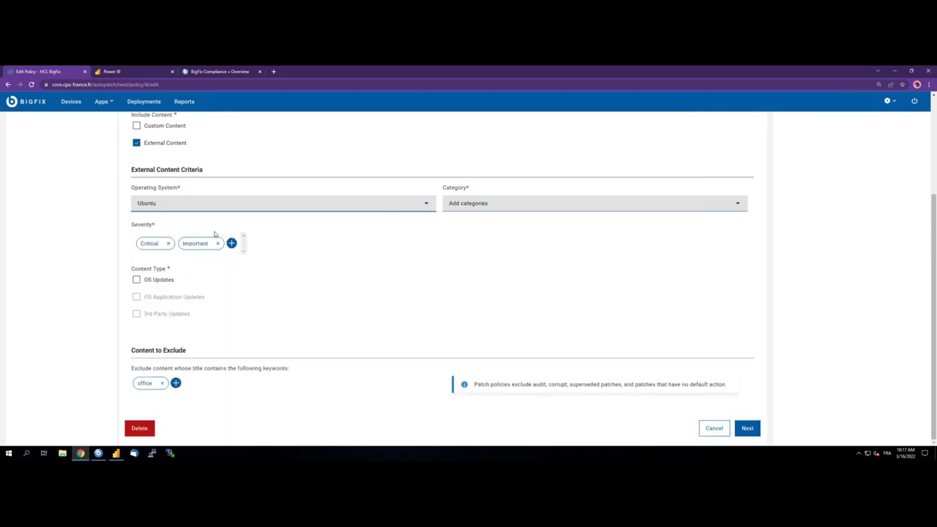
{"action": "left_click", "coordinate": [137, 280]}
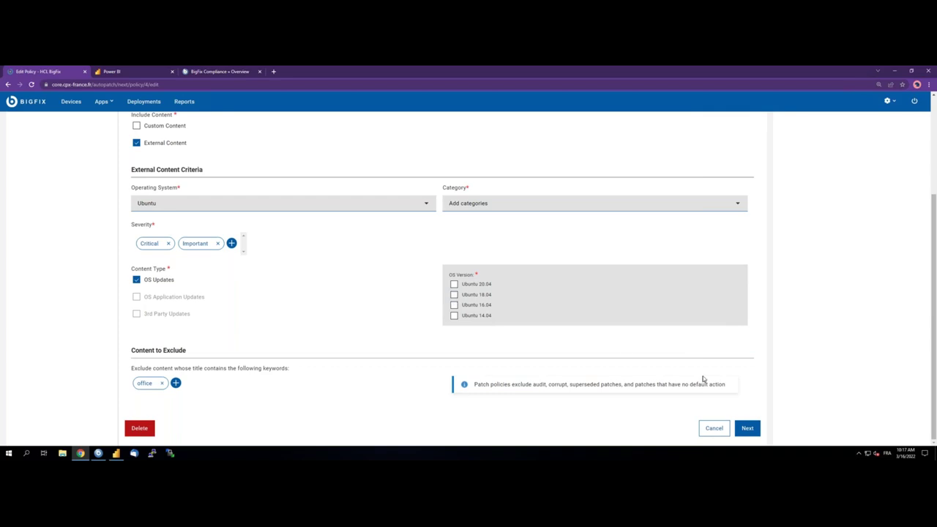
{"action": "left_click", "coordinate": [714, 428]}
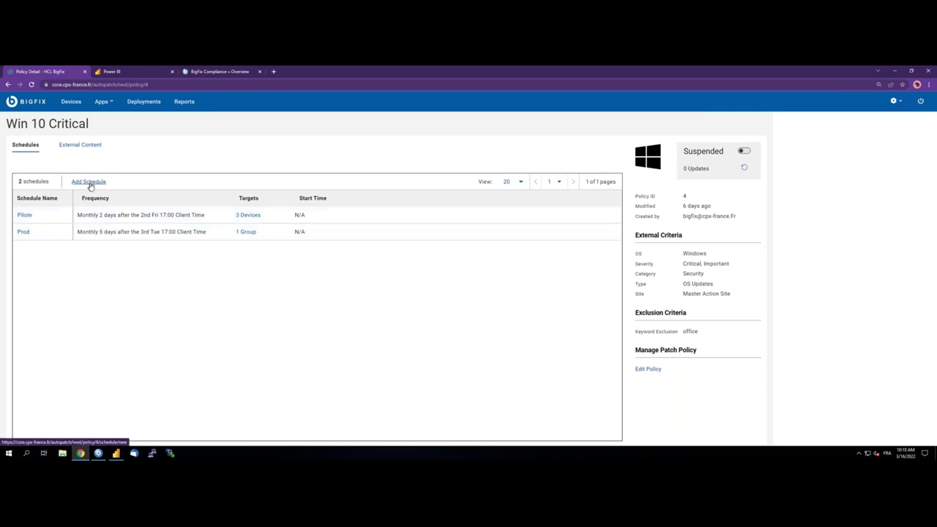
Open the Pilote schedule, review its recurrence, patching duration units, configuration and offer settings, and leave without saving
{"action": "left_click", "coordinate": [25, 215]}
{"action": "left_click", "coordinate": [802, 434]}
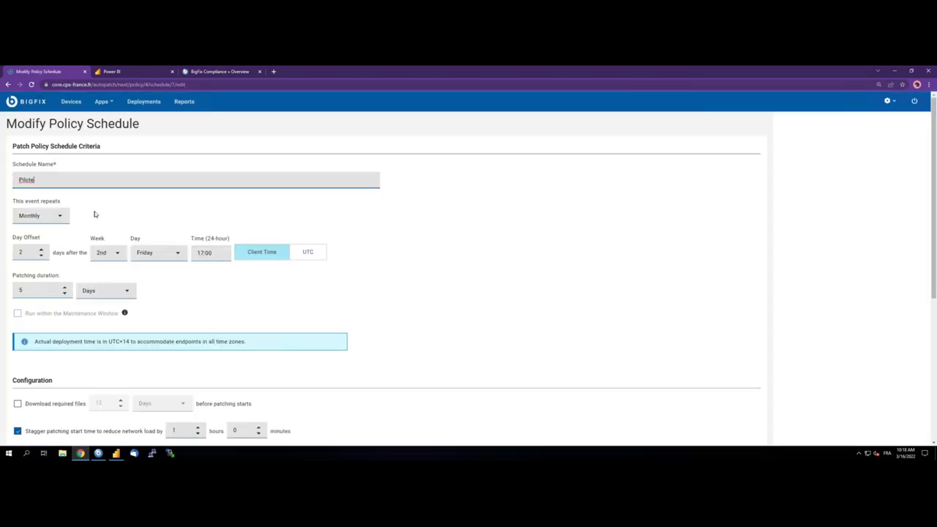
{"action": "scroll", "coordinate": [95, 213], "scroll_direction": "down", "scroll_amount": 1}
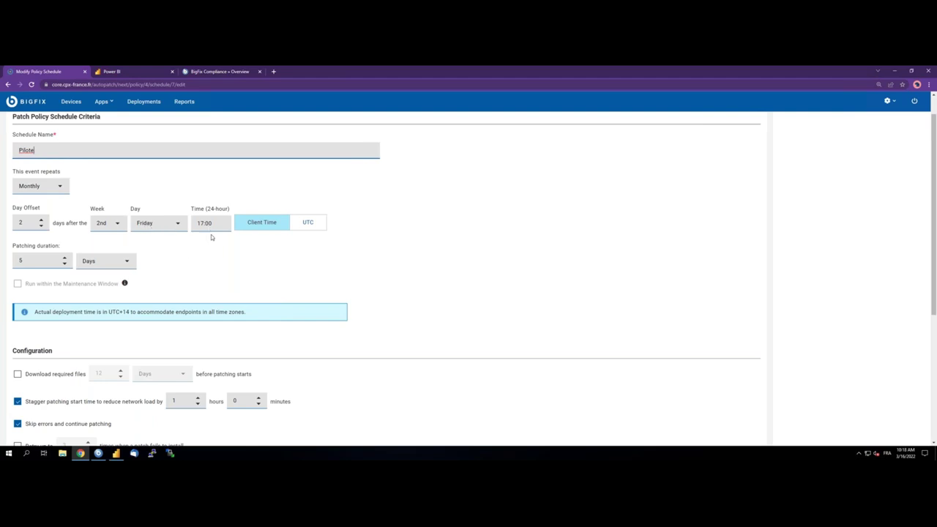
{"action": "left_click", "coordinate": [19, 261]}
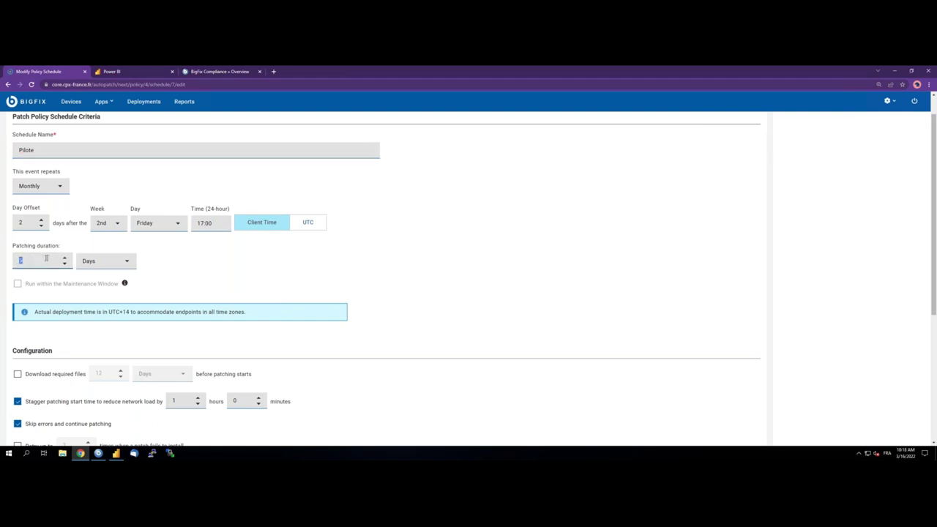
{"action": "left_click", "coordinate": [110, 261]}
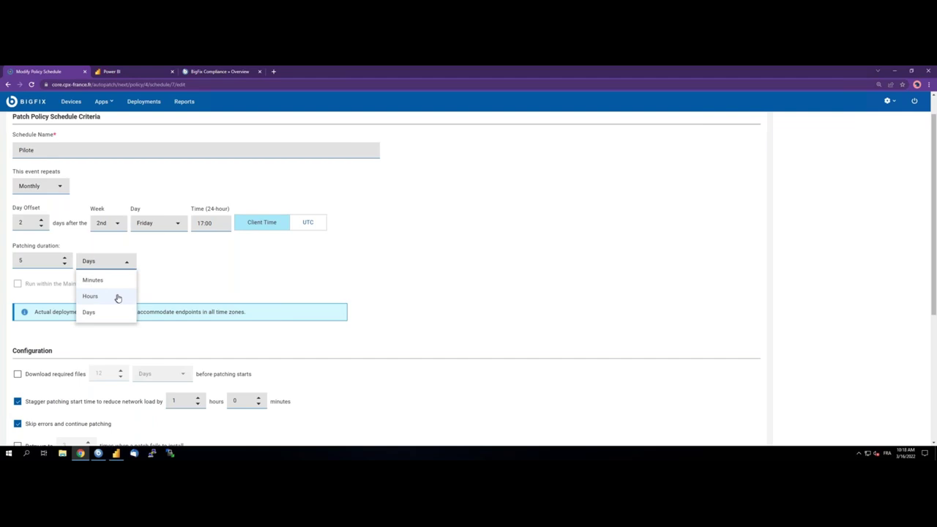
{"action": "left_click", "coordinate": [386, 271]}
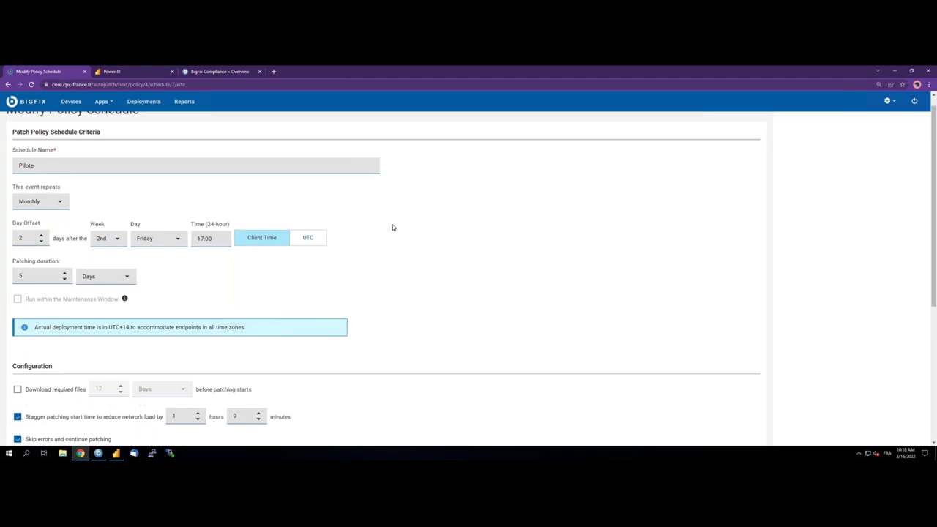
{"action": "scroll", "coordinate": [392, 228], "scroll_direction": "down", "scroll_amount": 3}
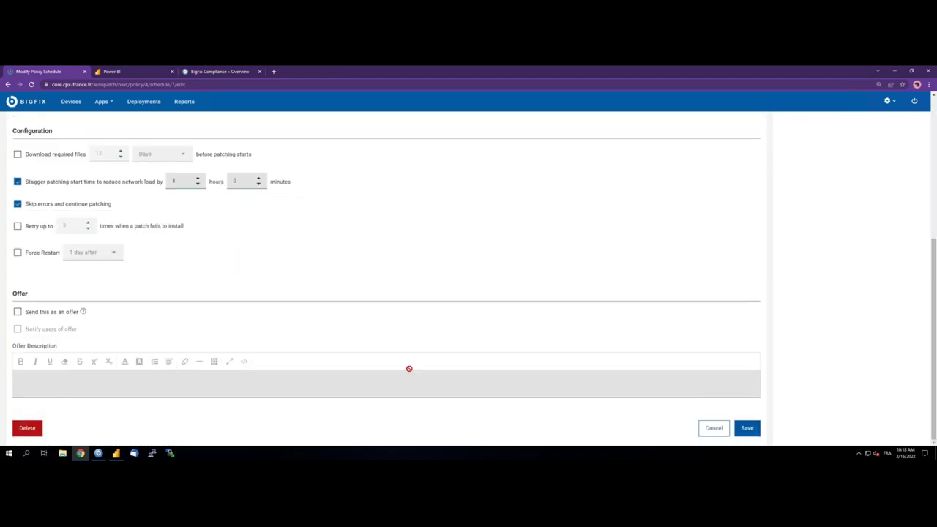
{"action": "left_click", "coordinate": [713, 428]}
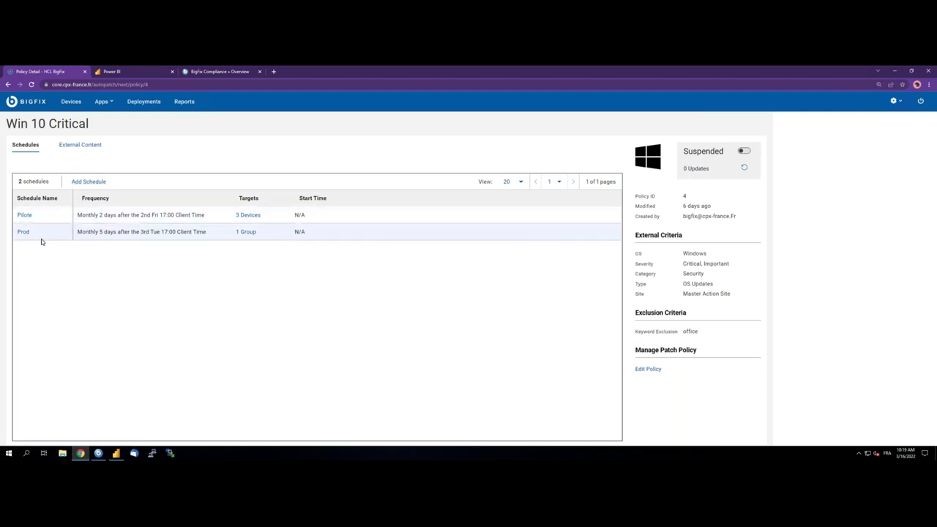
Hide the non-relevant patches in the policy's external content, exclude MS22-MAR KB5011487 for Windows 10 21H1, and view the excluded patches
{"action": "left_click", "coordinate": [86, 146]}
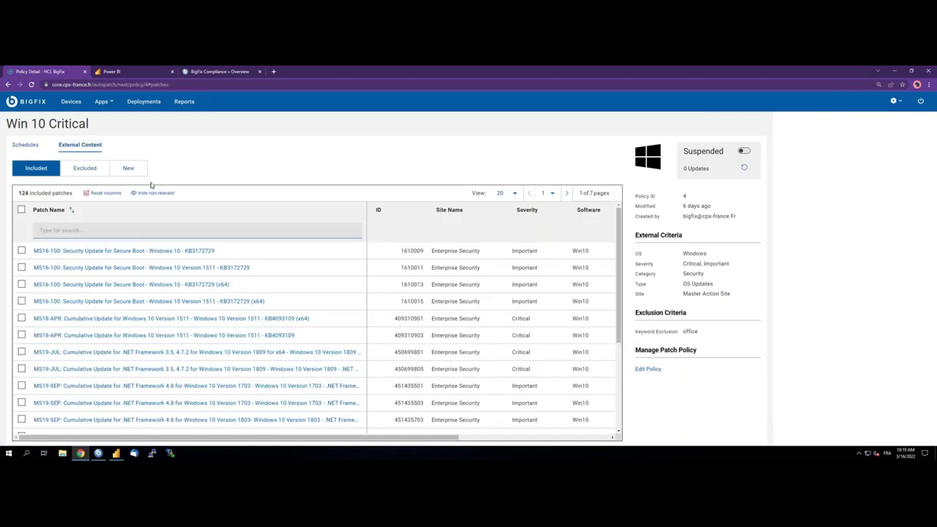
{"action": "left_click", "coordinate": [151, 194]}
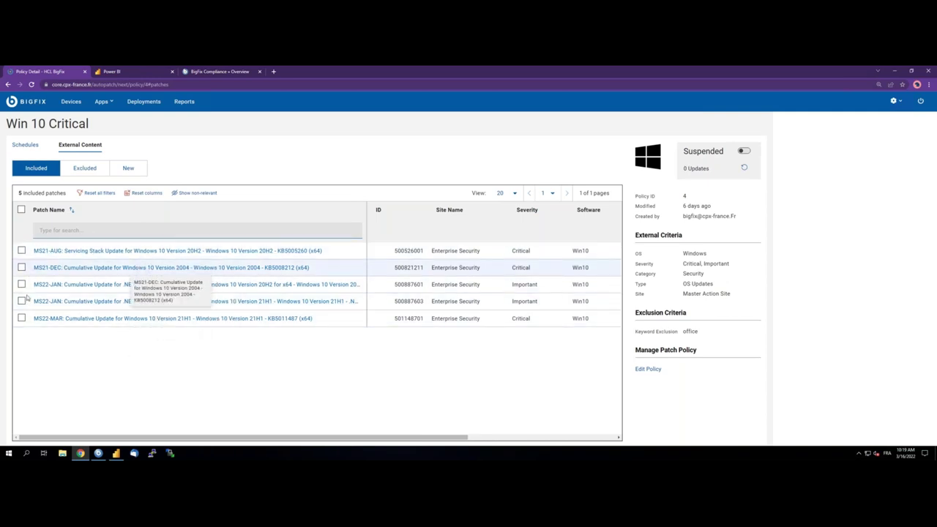
{"action": "left_click", "coordinate": [21, 318]}
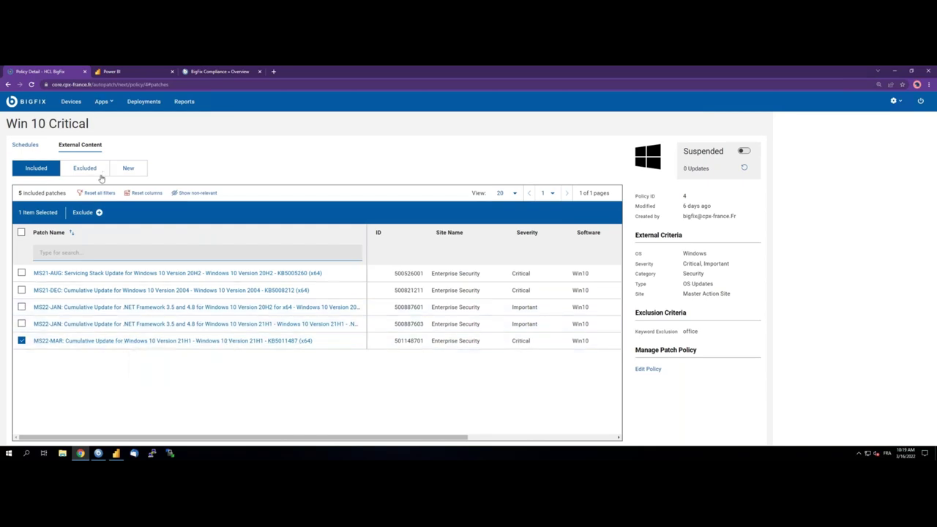
{"action": "left_click", "coordinate": [92, 212]}
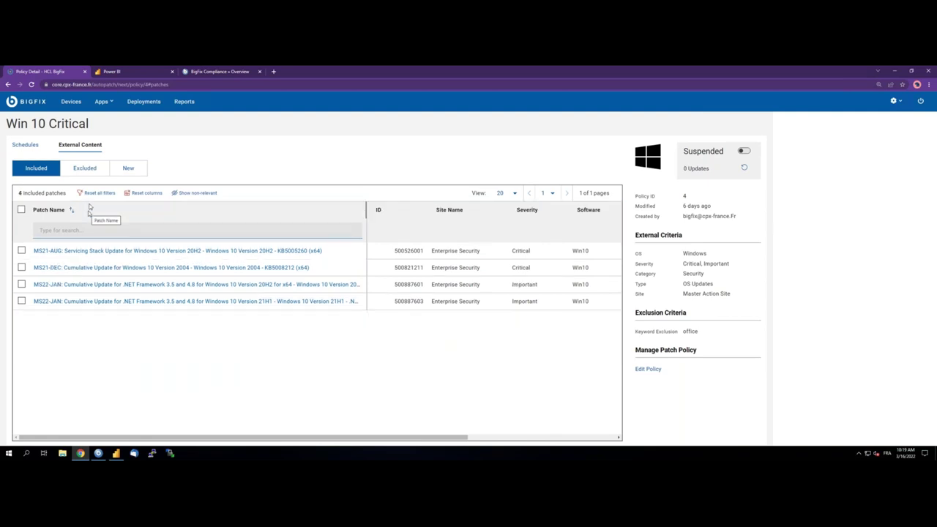
{"action": "left_click", "coordinate": [80, 169]}
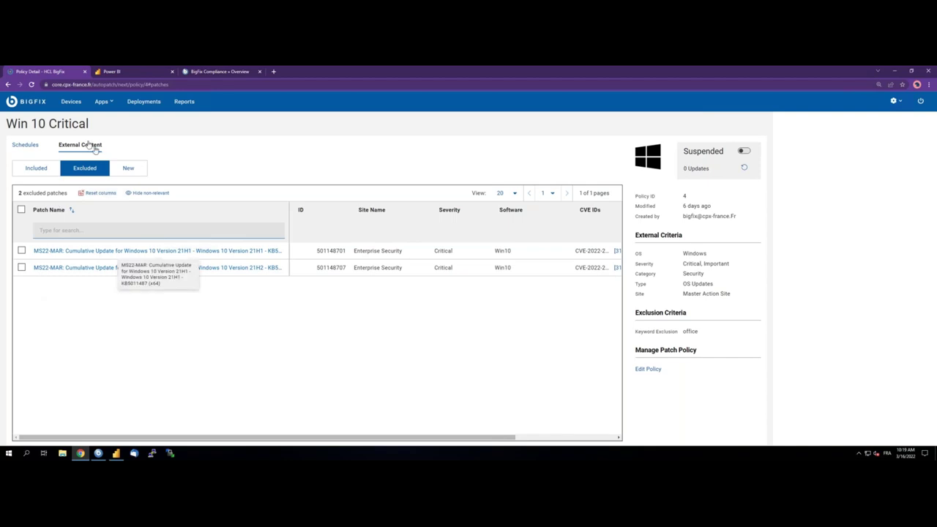
Return to the Win 10 Critical policy's schedules and activate the policy
{"action": "left_click", "coordinate": [36, 145]}
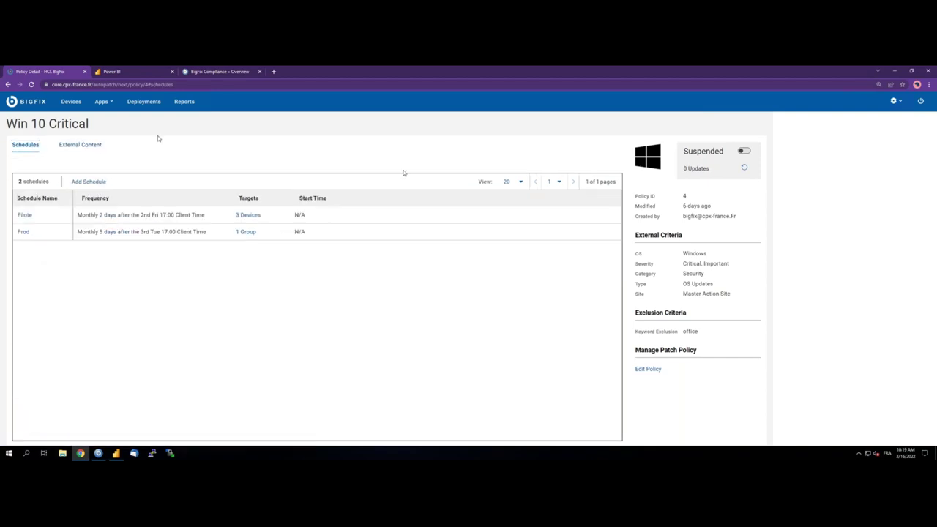
{"action": "left_click", "coordinate": [747, 151]}
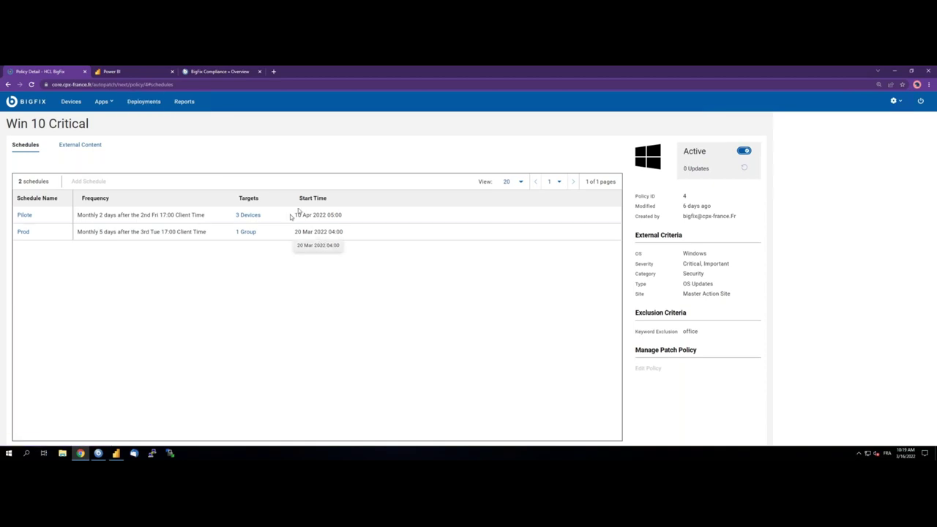
Open the deployments list and filter it by deployment names containing "pp_"
{"action": "left_click", "coordinate": [135, 101]}
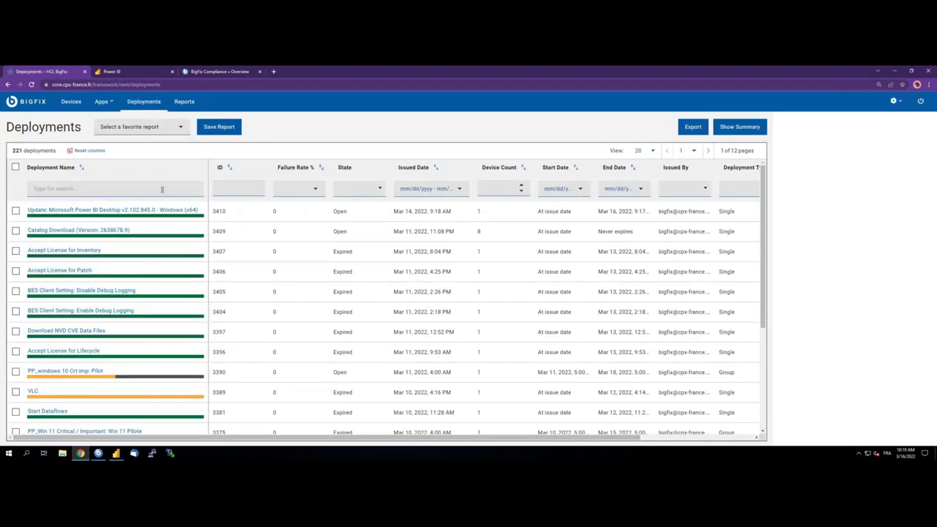
{"action": "left_click", "coordinate": [157, 189]}
{"action": "type", "text": "B"}
{"action": "mouse_move", "coordinate": [100, 227]}
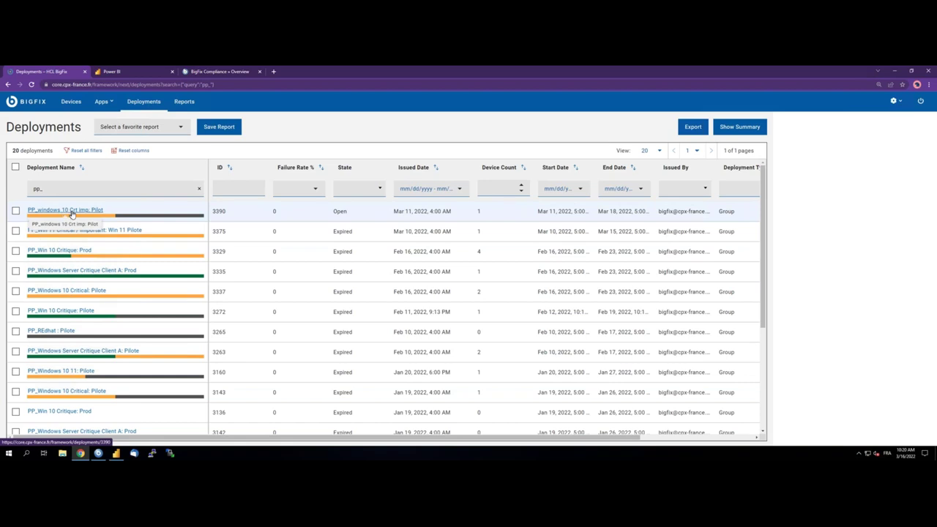
Open the PP_Windows Server Critique Client A: Prod deployment, examine its status, device results and component results, and return to the deployments list
{"action": "left_click", "coordinate": [78, 270]}
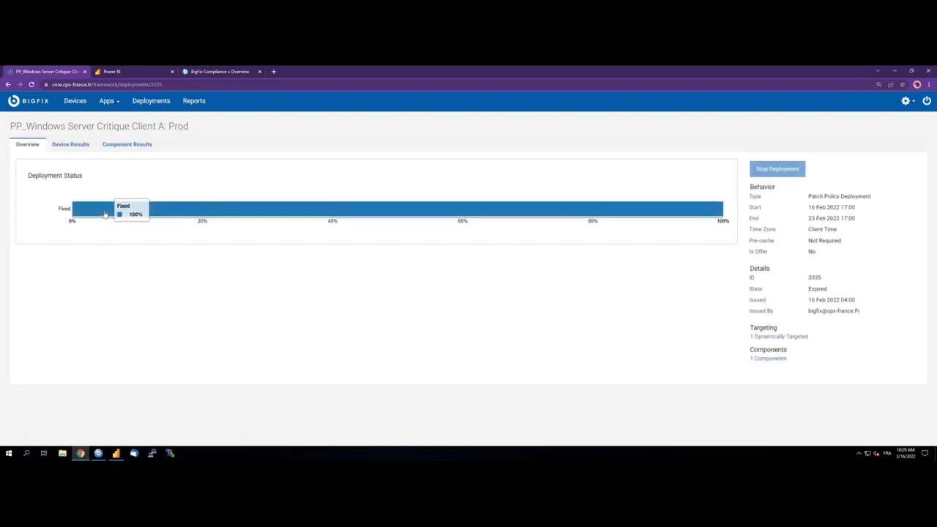
{"action": "left_click", "coordinate": [77, 145]}
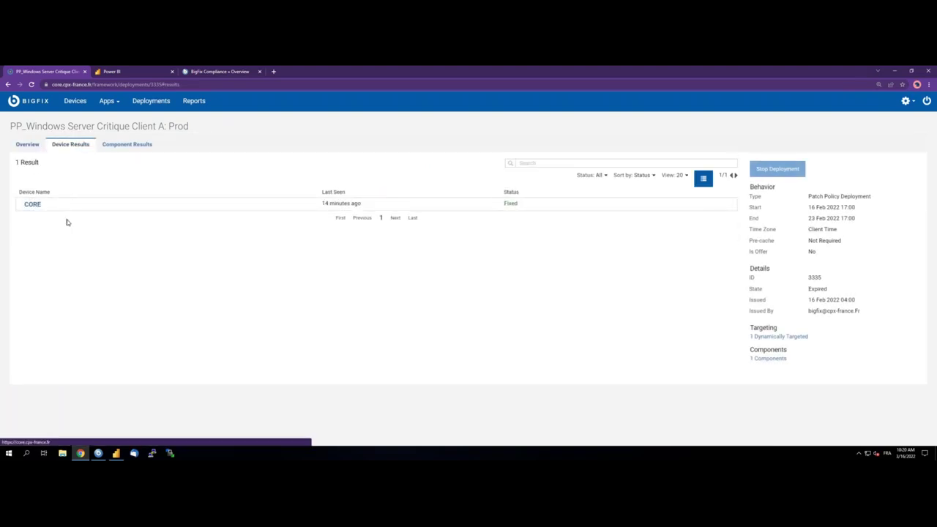
{"action": "left_click", "coordinate": [188, 210]}
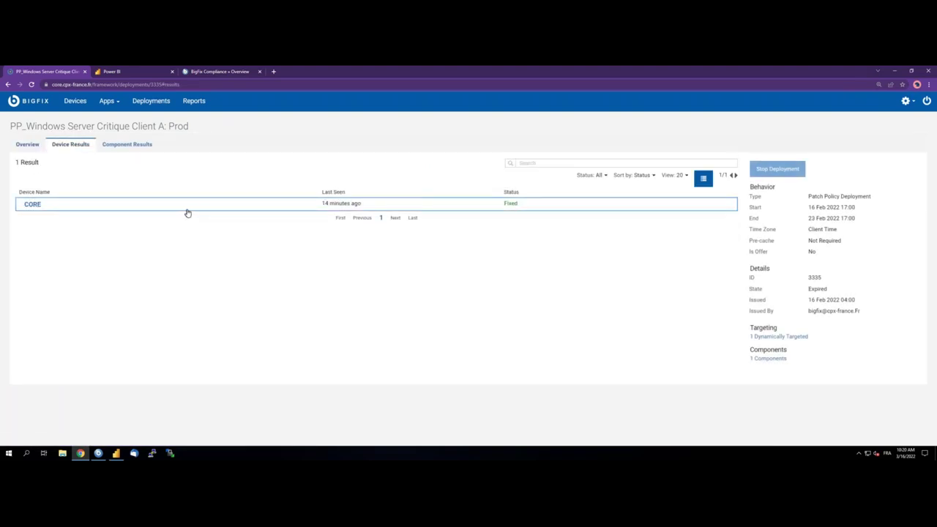
{"action": "left_click", "coordinate": [142, 149]}
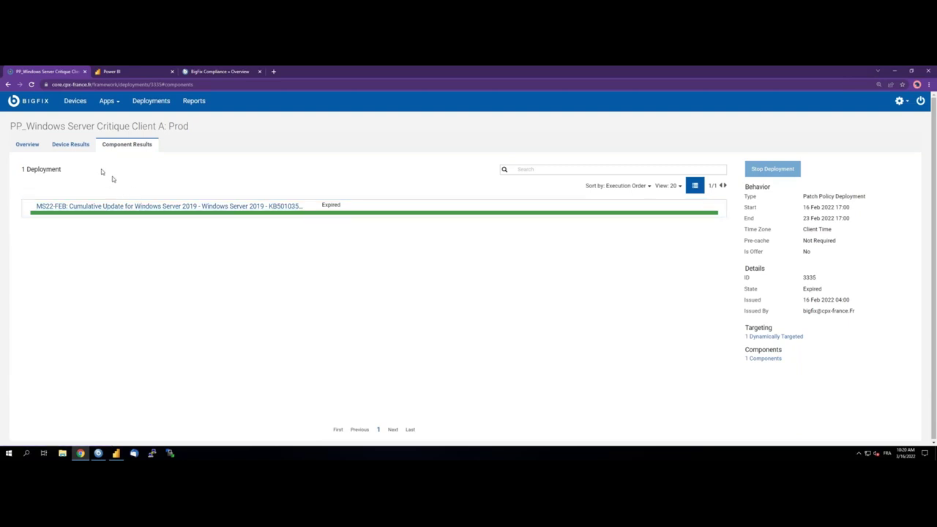
{"action": "left_click", "coordinate": [27, 144]}
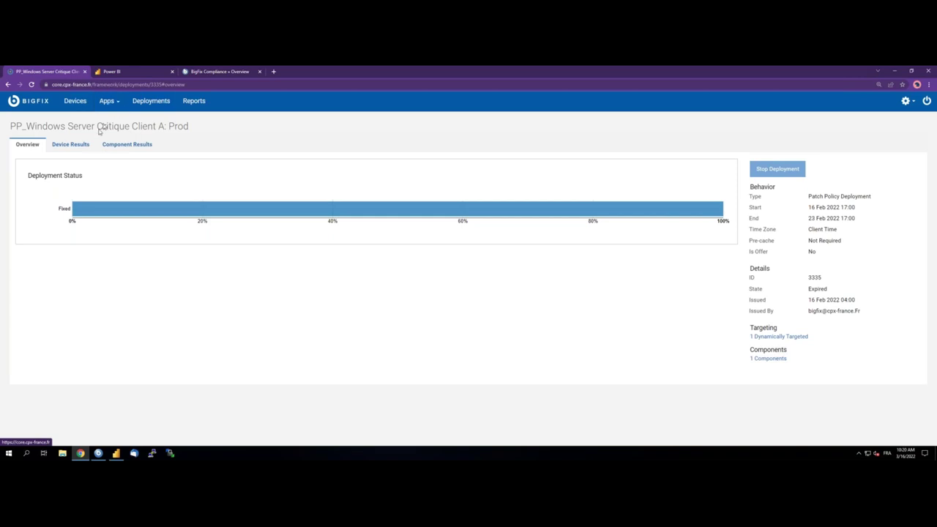
{"action": "left_click", "coordinate": [135, 100]}
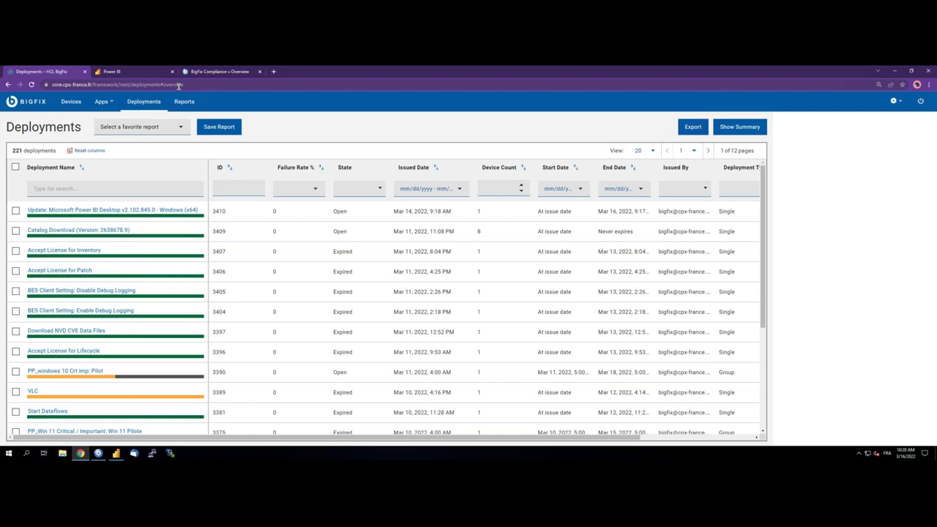
Switch to Power BI and open the PatchRemediation V2 report
{"action": "left_click", "coordinate": [147, 73]}
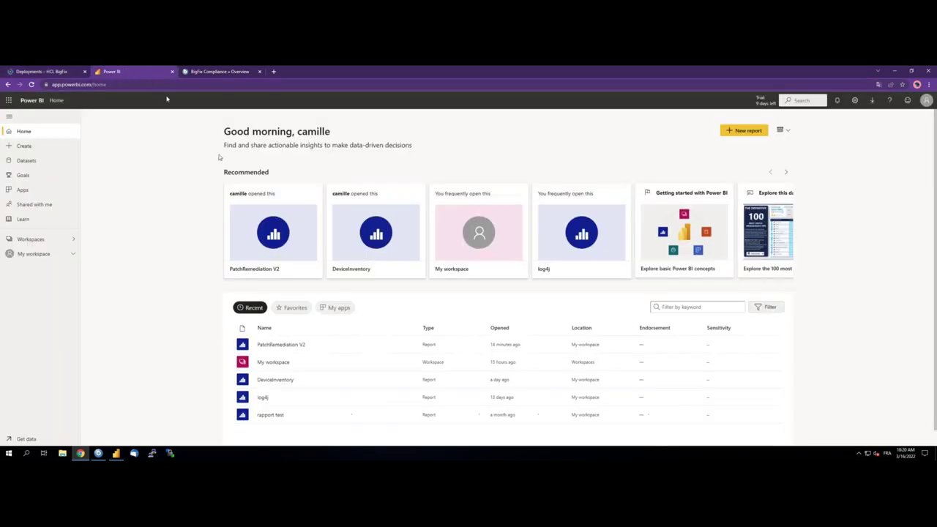
{"action": "left_click", "coordinate": [280, 345]}
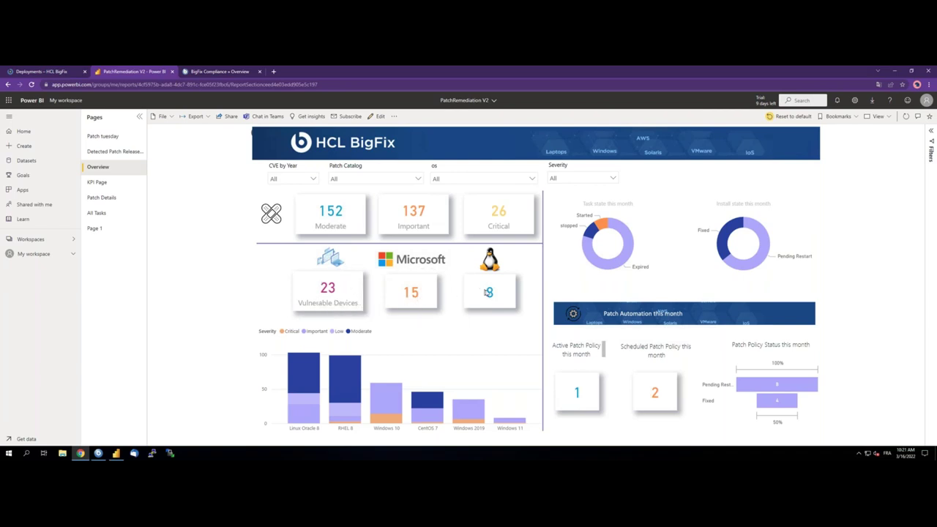
Filter the report overview by Critical severity, inspect the chart of critical patches by operating system, and clear the filter
{"action": "left_click", "coordinate": [566, 182]}
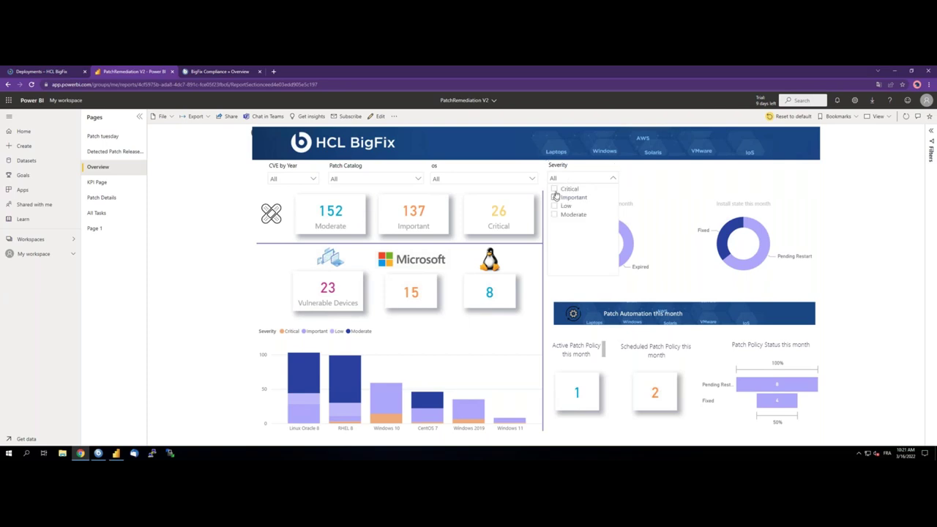
{"action": "left_click", "coordinate": [555, 190]}
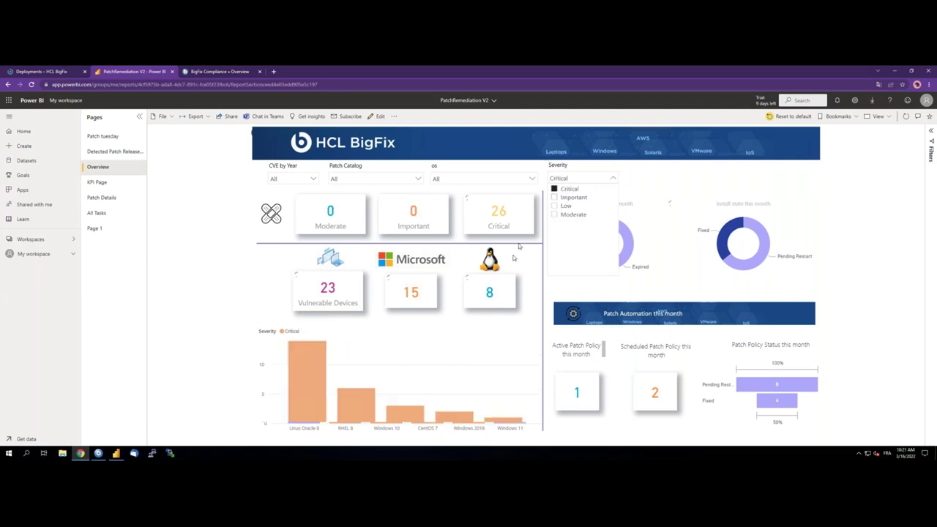
{"action": "left_click", "coordinate": [199, 262]}
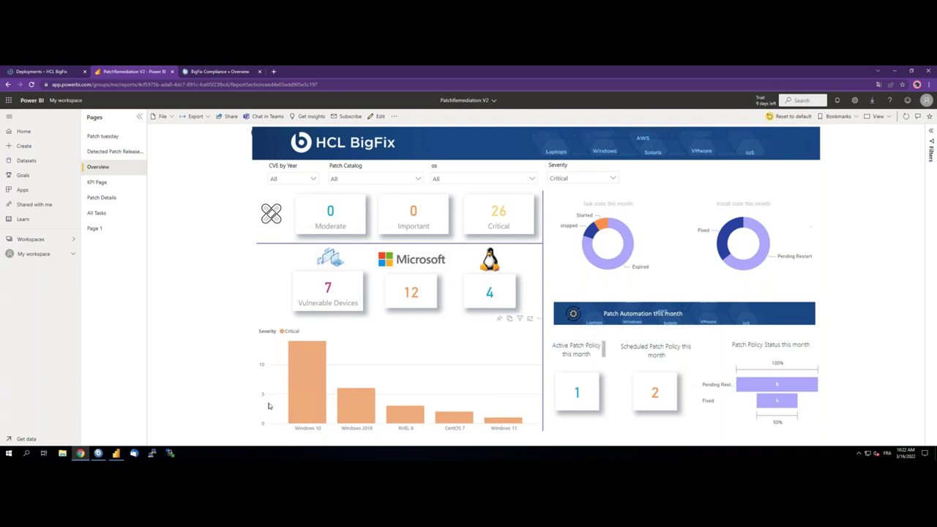
{"action": "mouse_move", "coordinate": [318, 403]}
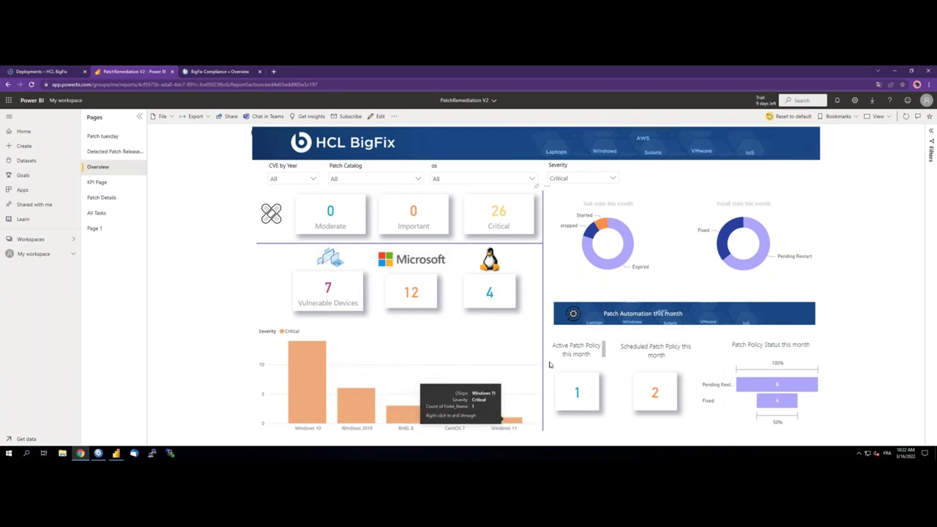
{"action": "left_click", "coordinate": [614, 178]}
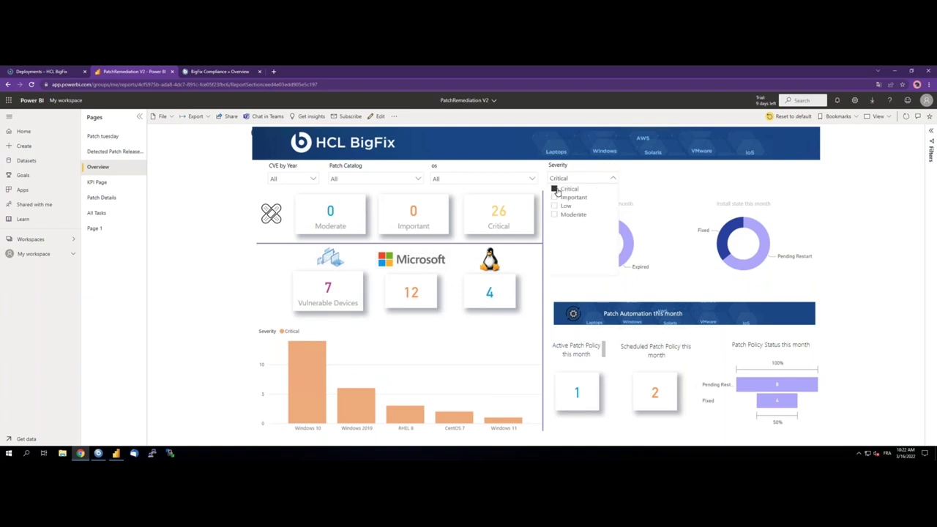
{"action": "left_click", "coordinate": [555, 189]}
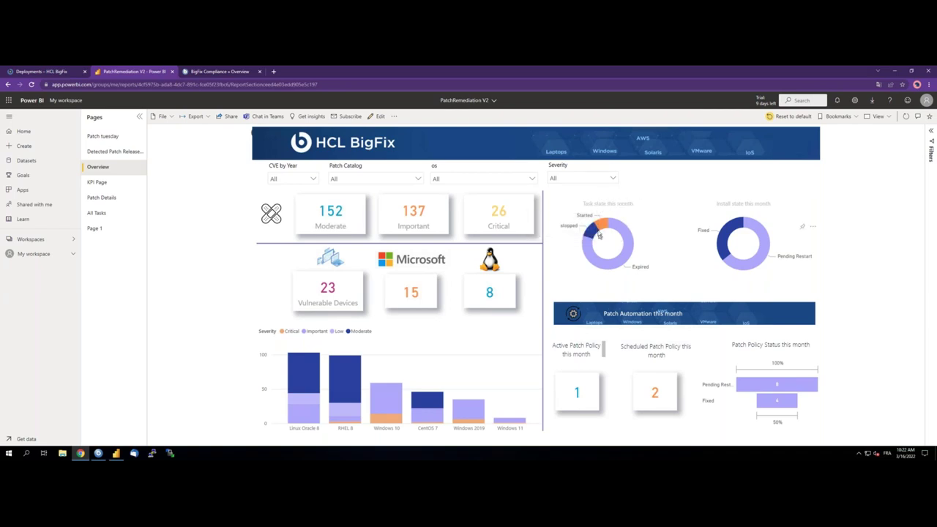
View the report's Patch tuesday page and its page of detected patches released this month
{"action": "mouse_move", "coordinate": [619, 229]}
{"action": "mouse_move", "coordinate": [778, 401]}
{"action": "left_click", "coordinate": [115, 137]}
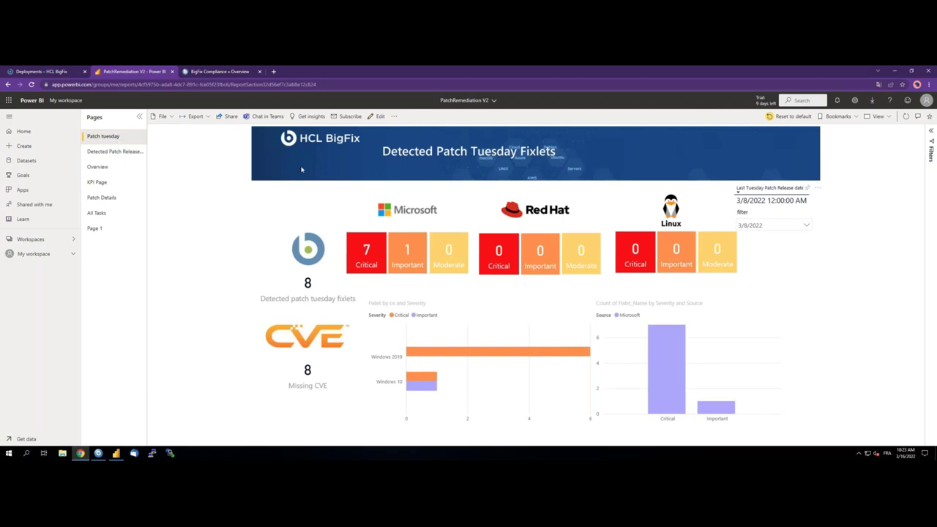
{"action": "left_click", "coordinate": [126, 153]}
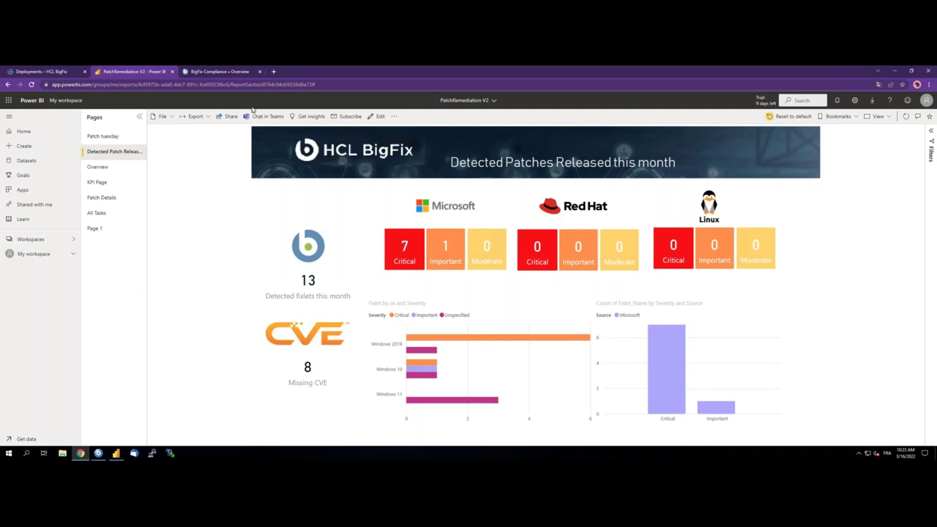
Switch to BigFix Compliance and open the Vulnerability overview
{"action": "left_click", "coordinate": [220, 72]}
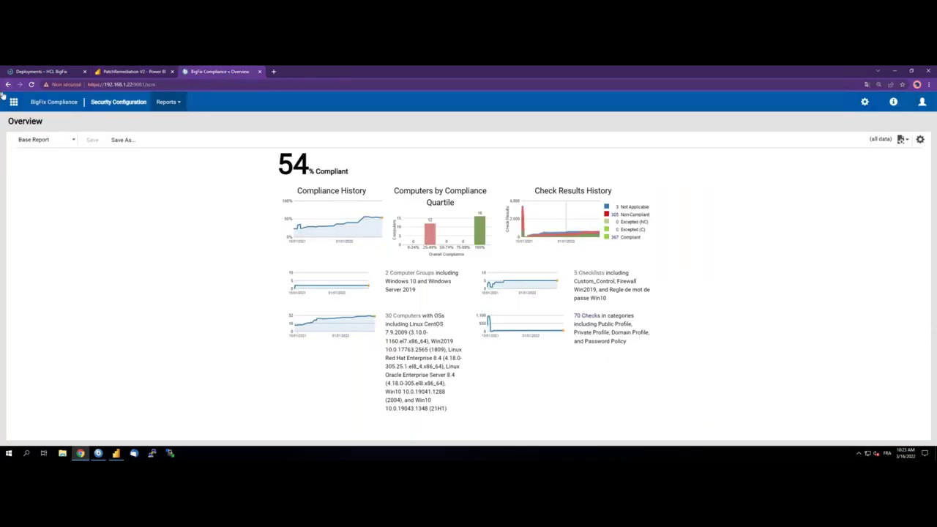
{"action": "left_click", "coordinate": [122, 84]}
{"action": "key", "text": "Return"}
{"action": "left_click", "coordinate": [14, 102]}
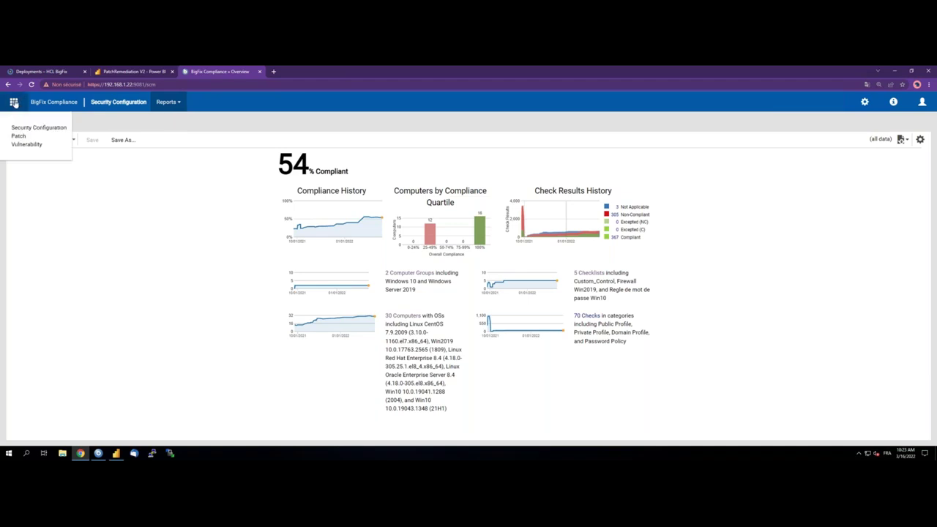
{"action": "left_click", "coordinate": [24, 145]}
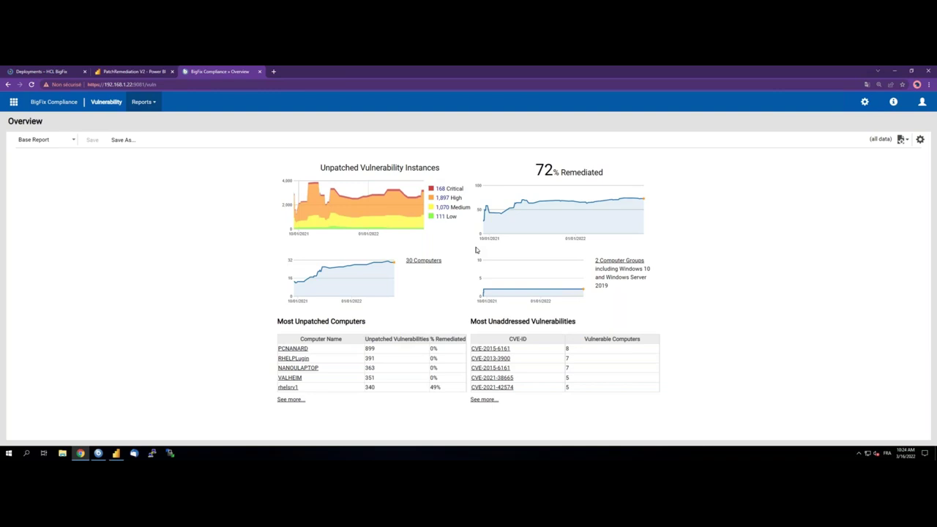
Open the Windows Server 2019 computer group from the vulnerability overview and list its vulnerabilities
{"action": "left_click", "coordinate": [608, 260]}
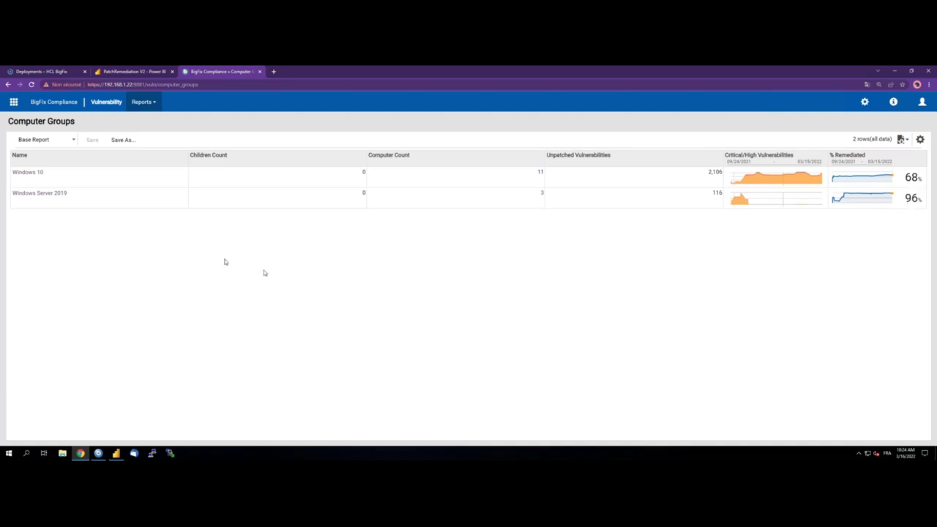
{"action": "left_click", "coordinate": [23, 196]}
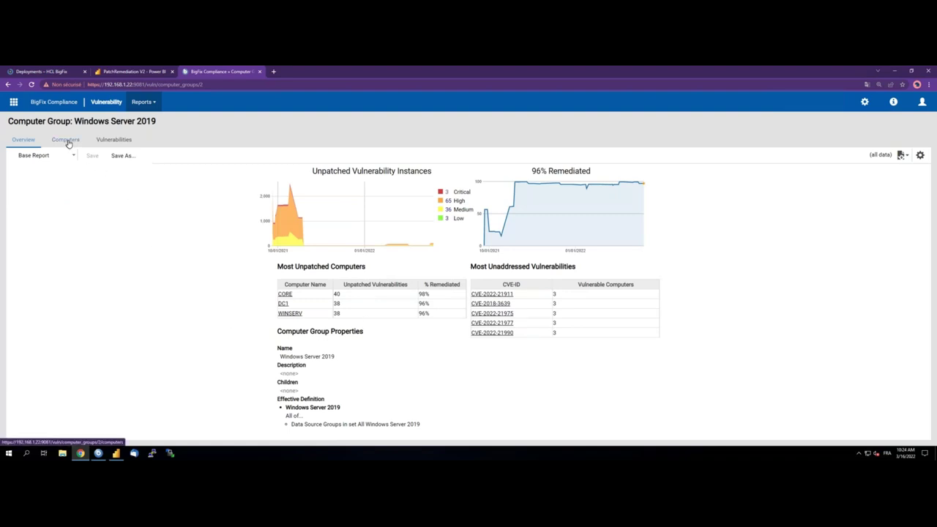
{"action": "left_click", "coordinate": [120, 141]}
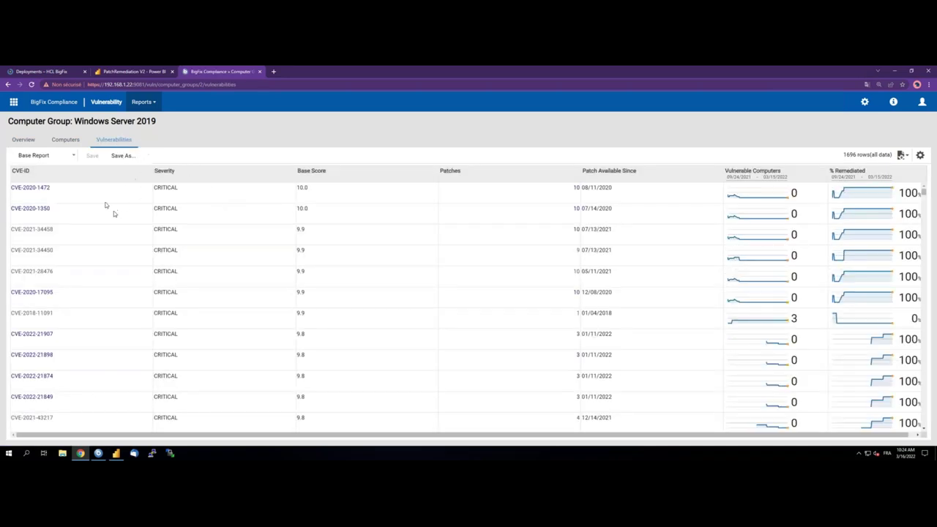
Open vulnerability CVE-2021-34450 and examine its CVSS severity, metrics, description and National Vulnerability Database source note
{"action": "left_click", "coordinate": [31, 250]}
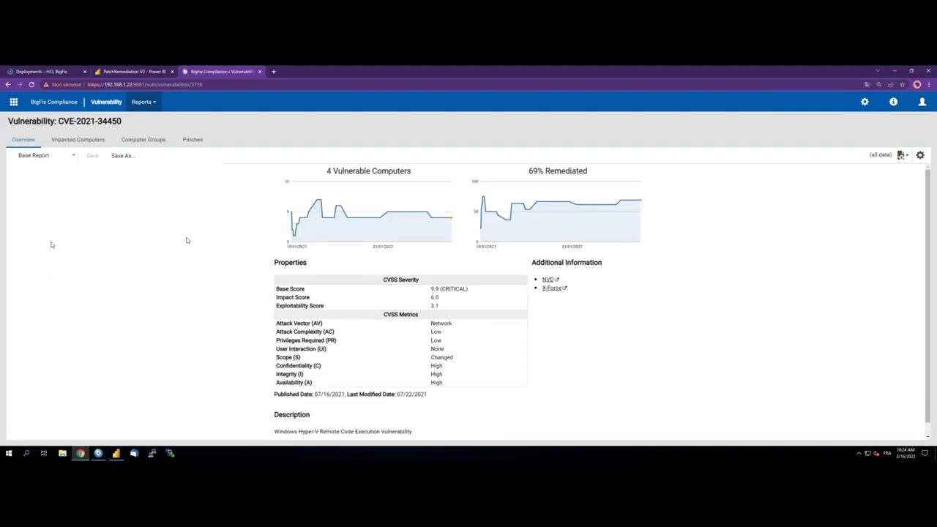
{"action": "scroll", "coordinate": [423, 228], "scroll_direction": "down", "scroll_amount": 1}
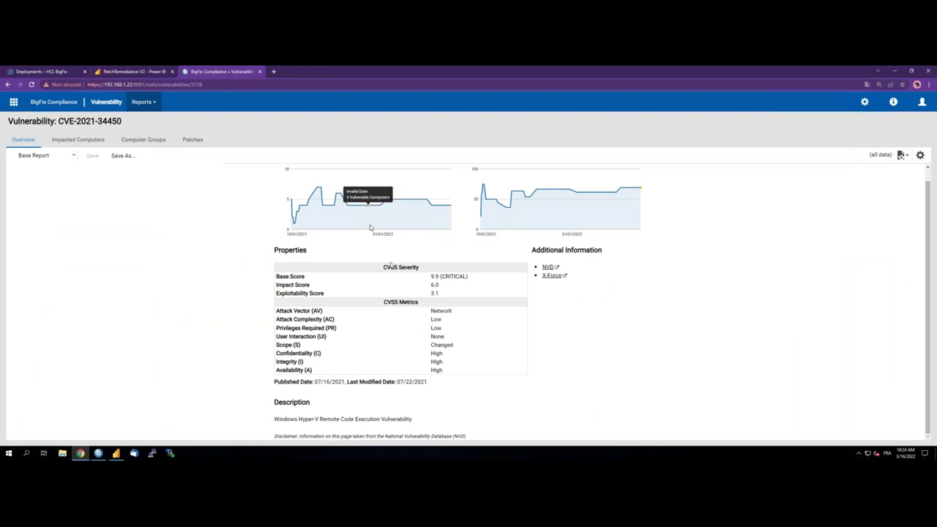
{"action": "scroll", "coordinate": [391, 258], "scroll_direction": "up", "scroll_amount": 1}
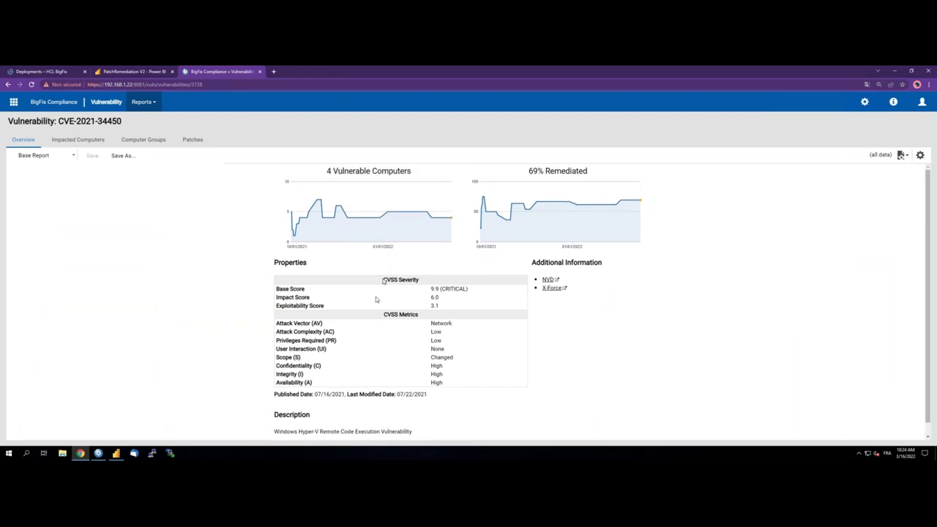
{"action": "left_click_drag", "start_coordinate": [430, 287], "coordinate": [466, 373]}
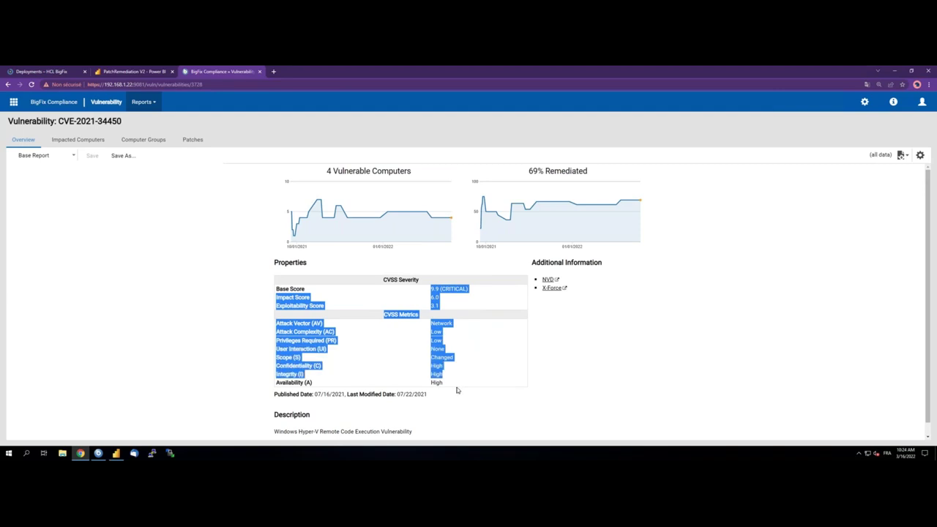
{"action": "scroll", "coordinate": [457, 390], "scroll_direction": "down", "scroll_amount": 1}
{"action": "left_click", "coordinate": [451, 428]}
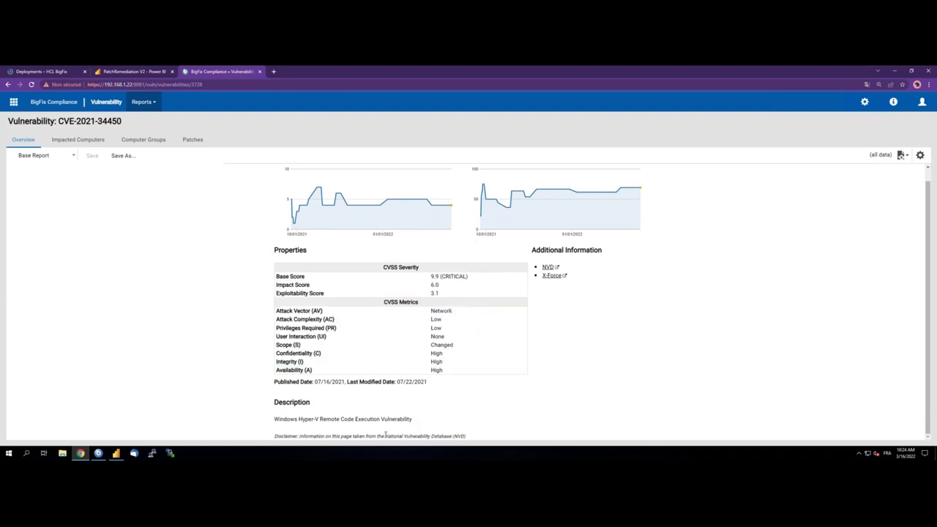
{"action": "left_click_drag", "start_coordinate": [385, 436], "coordinate": [453, 435]}
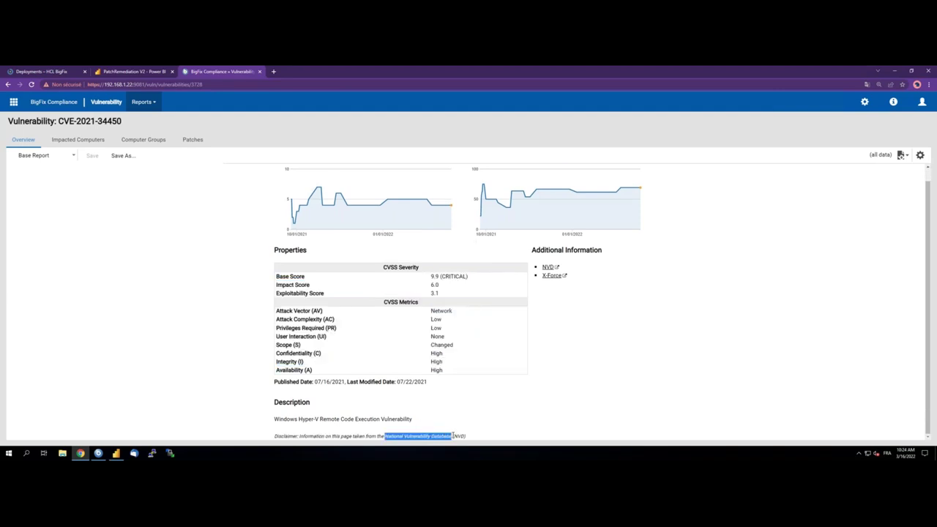
{"action": "left_click", "coordinate": [499, 403]}
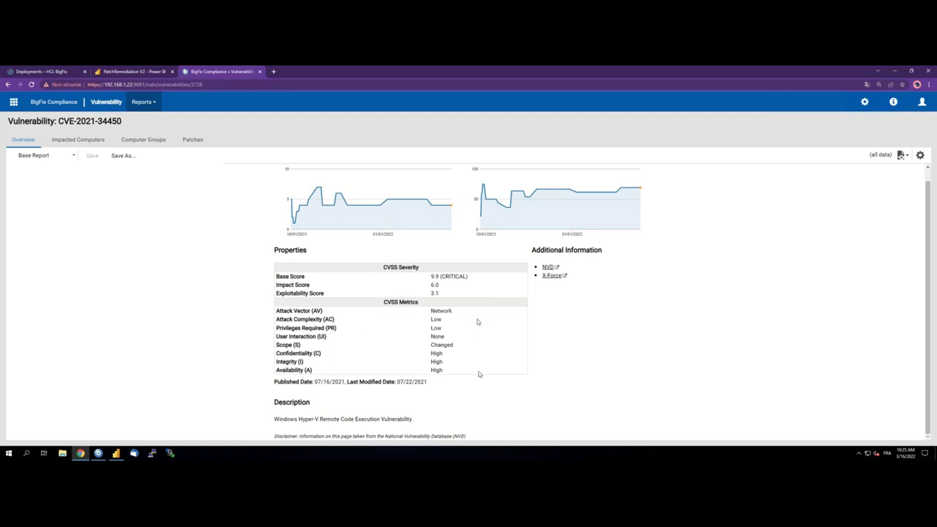
{"action": "scroll", "coordinate": [618, 383], "scroll_direction": "up", "scroll_amount": 1}
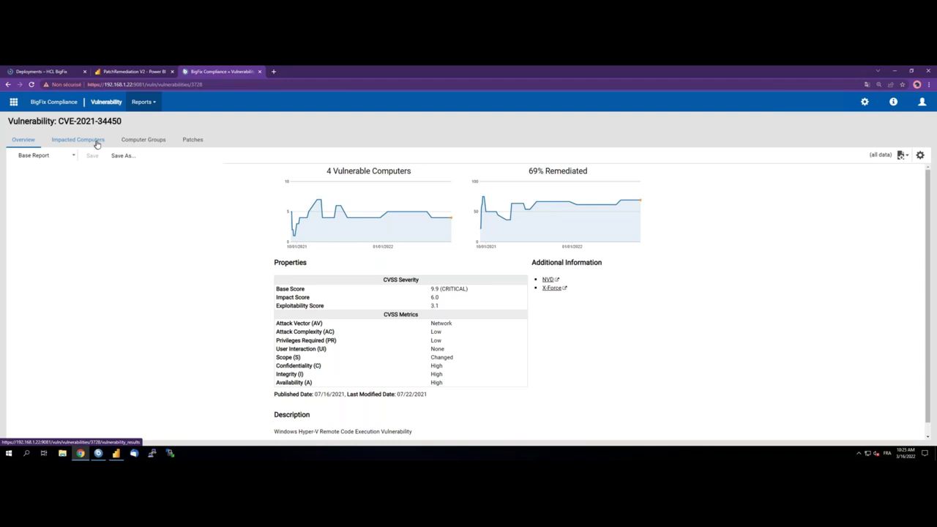
Review the list of patches that address CVE-2021-34450
{"action": "left_click", "coordinate": [194, 140]}
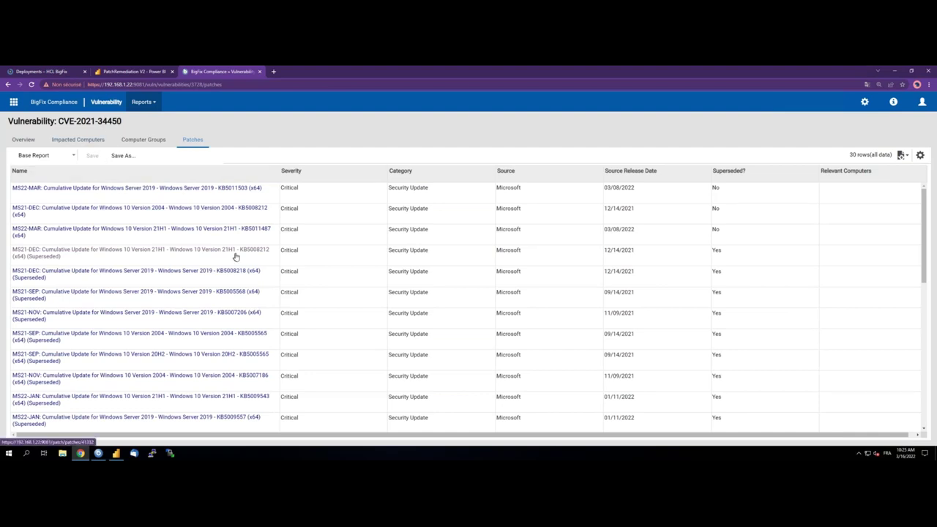
{"action": "scroll", "coordinate": [236, 256], "scroll_direction": "down", "scroll_amount": 5}
{"action": "scroll", "coordinate": [236, 257], "scroll_direction": "up", "scroll_amount": 5}
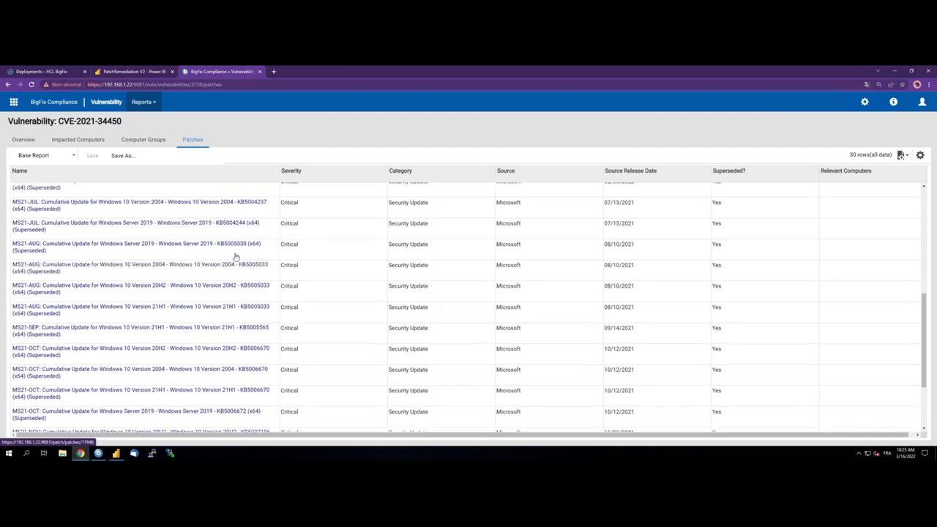
Switch to the Patch reporting domain and list the patches of the Windows Server 2019 computer group
{"action": "left_click", "coordinate": [16, 102]}
{"action": "left_click", "coordinate": [19, 140]}
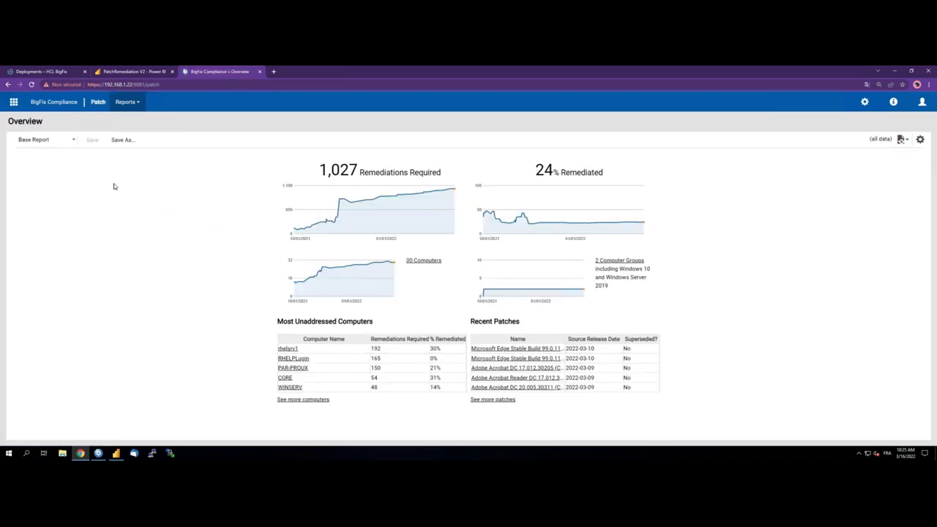
{"action": "left_click", "coordinate": [630, 260]}
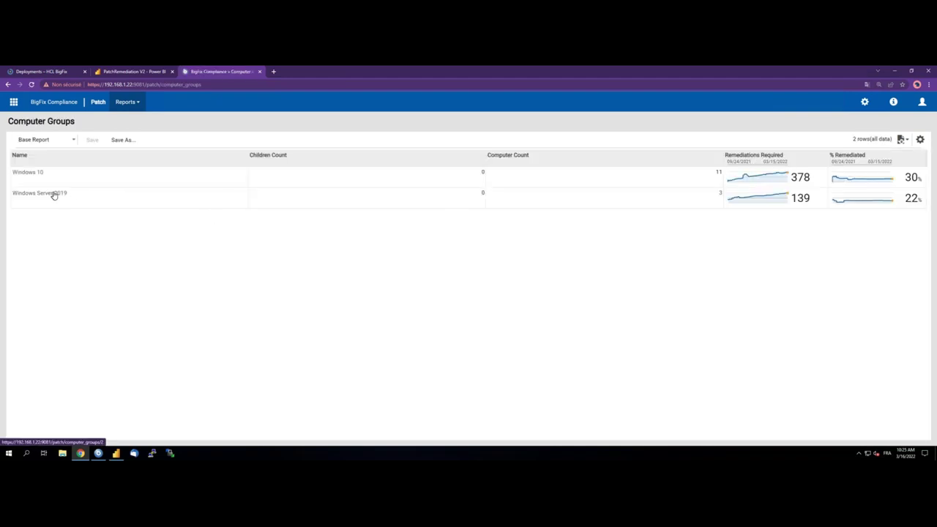
{"action": "left_click", "coordinate": [54, 194]}
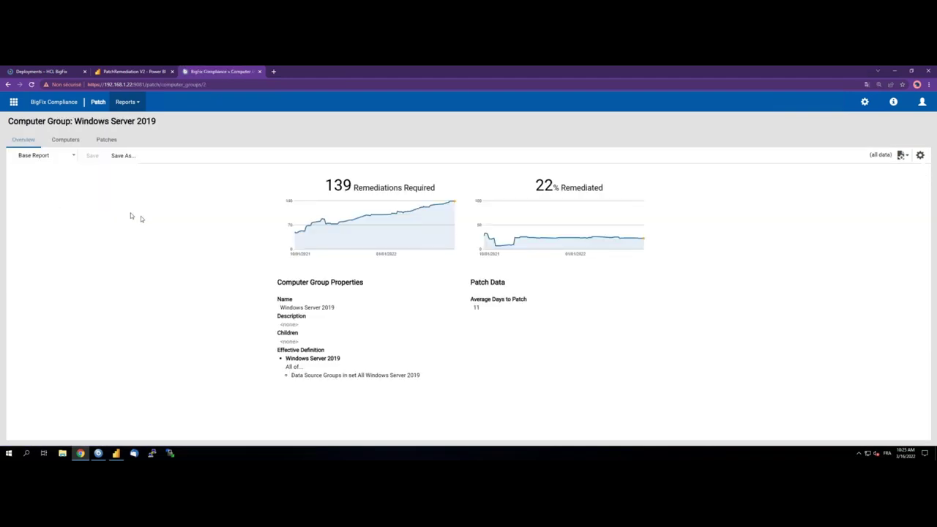
{"action": "left_click", "coordinate": [103, 139]}
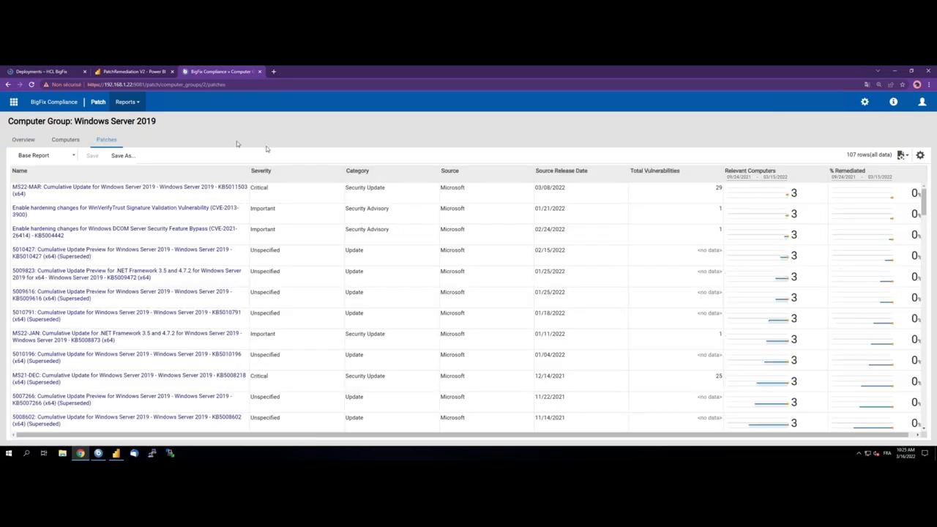
Filter the Windows Server 2019 patch report with the condition Severity equals Critical
{"action": "left_click", "coordinate": [921, 155]}
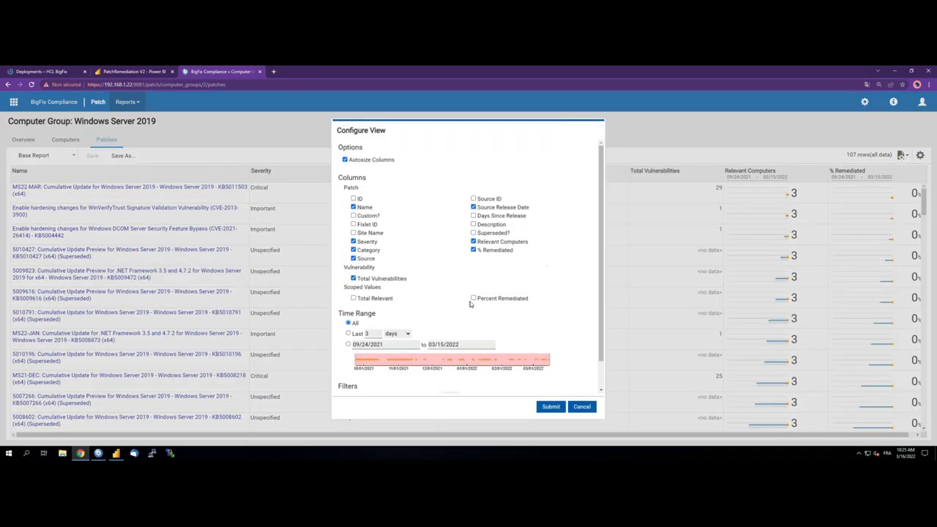
{"action": "scroll", "coordinate": [470, 304], "scroll_direction": "down", "scroll_amount": 2}
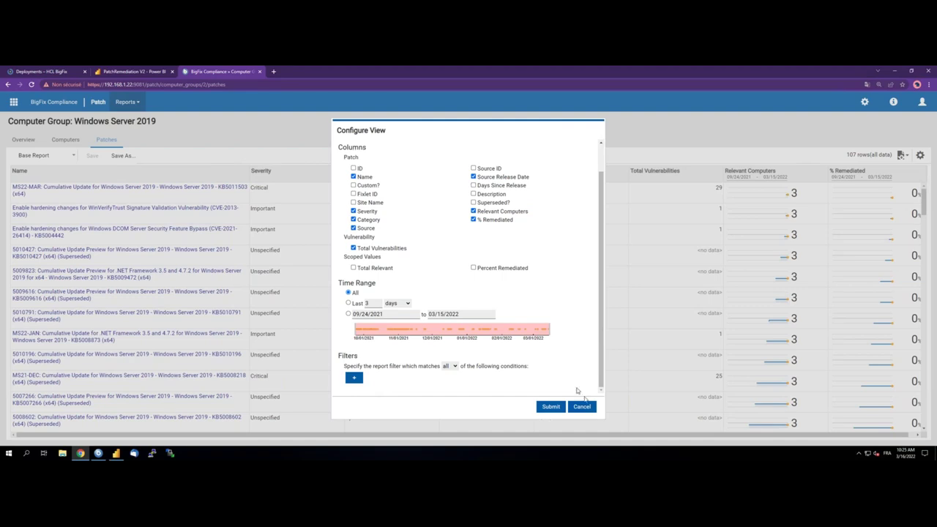
{"action": "left_click", "coordinate": [354, 378]}
{"action": "left_click", "coordinate": [402, 380]}
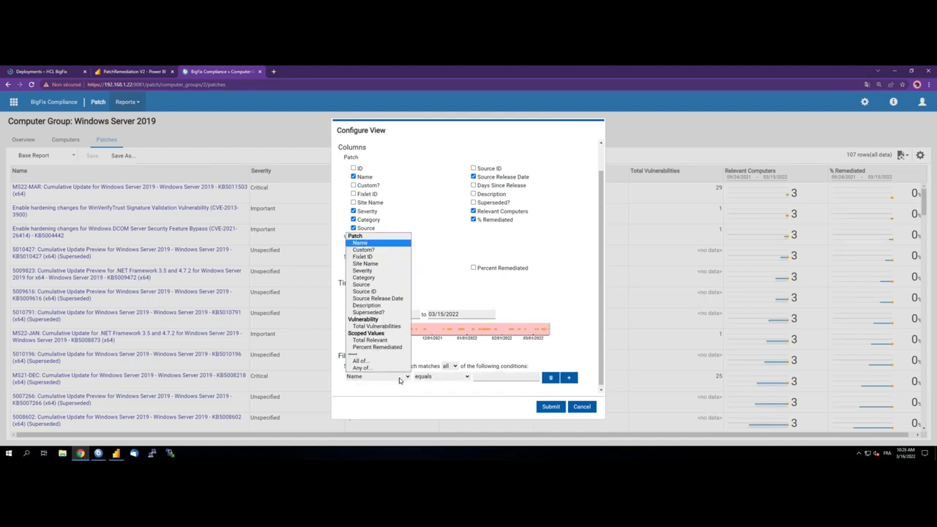
{"action": "left_click", "coordinate": [393, 271]}
{"action": "left_click", "coordinate": [498, 376]}
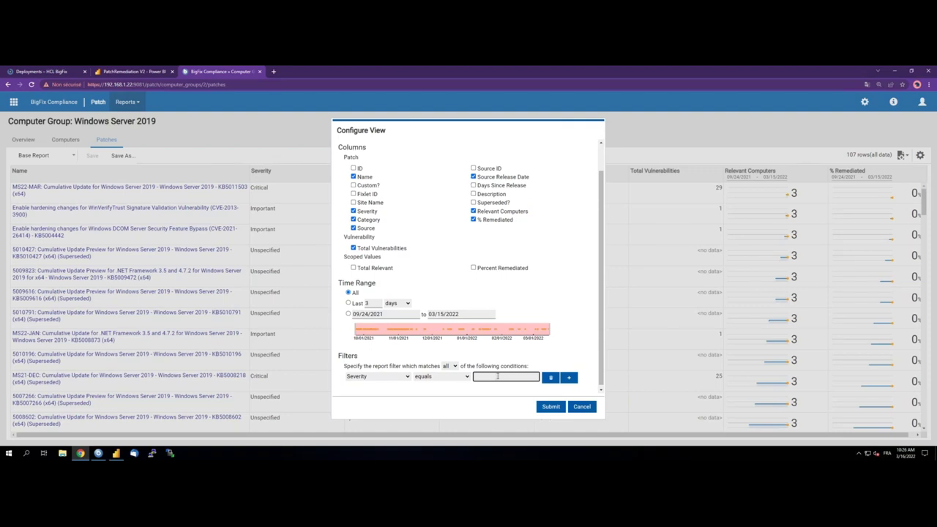
{"action": "type", "text": "Critical"}
{"action": "left_click", "coordinate": [554, 406]}
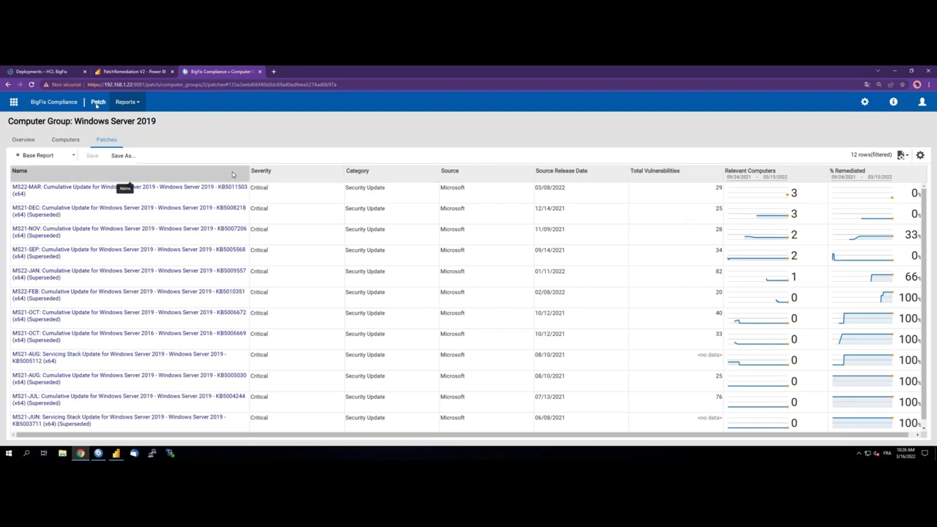
Switch to the Security Configuration reporting domain and open its list of checklists
{"action": "mouse_move", "coordinate": [18, 77]}
{"action": "left_click", "coordinate": [14, 103]}
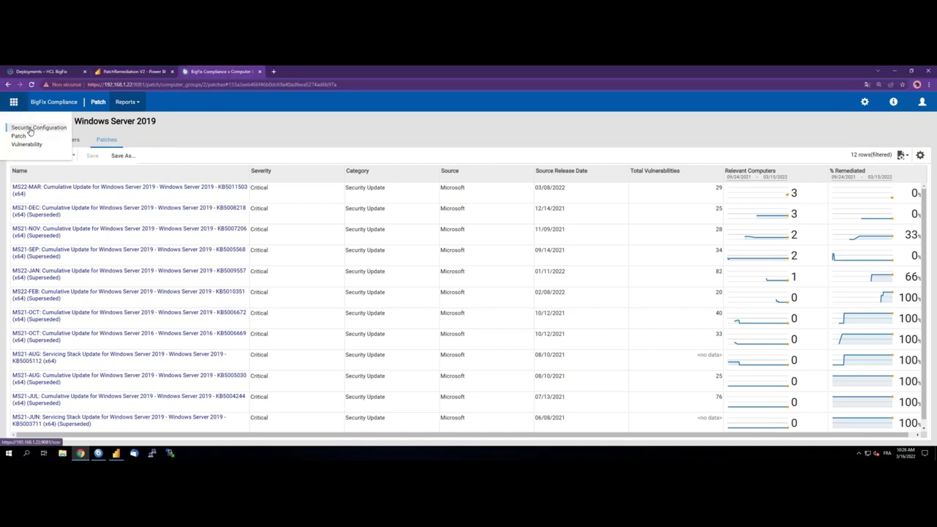
{"action": "left_click", "coordinate": [29, 128]}
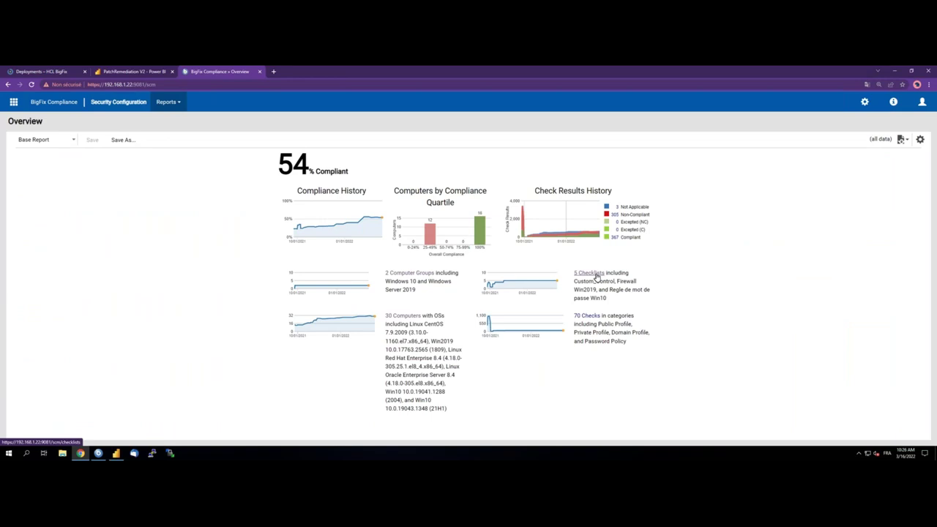
{"action": "left_click", "coordinate": [596, 275]}
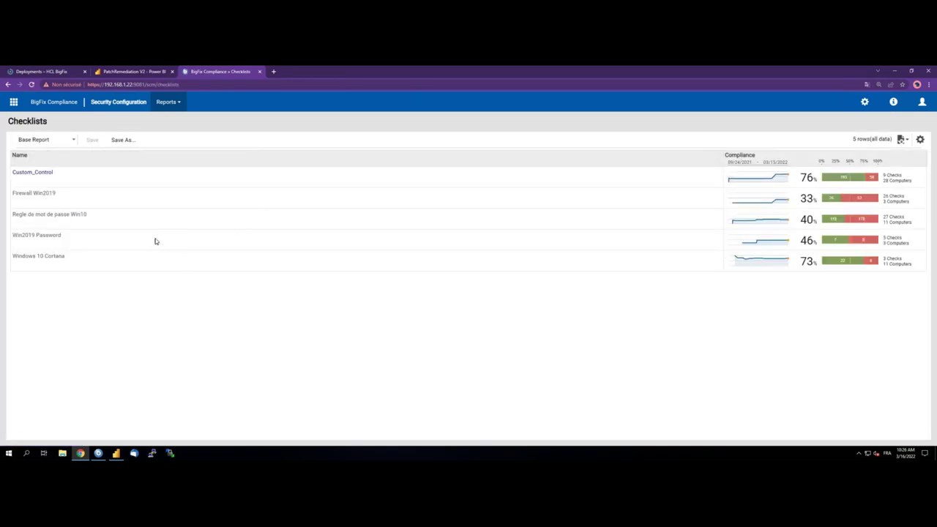
Open the Firewall Win2019 checklist and review its checks with their desired values and compliance
{"action": "left_click", "coordinate": [49, 195]}
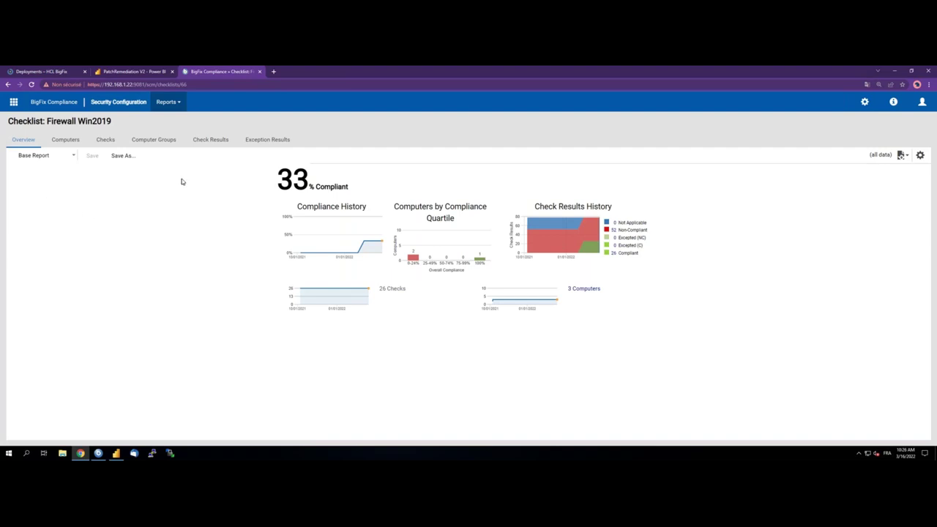
{"action": "left_click", "coordinate": [107, 142]}
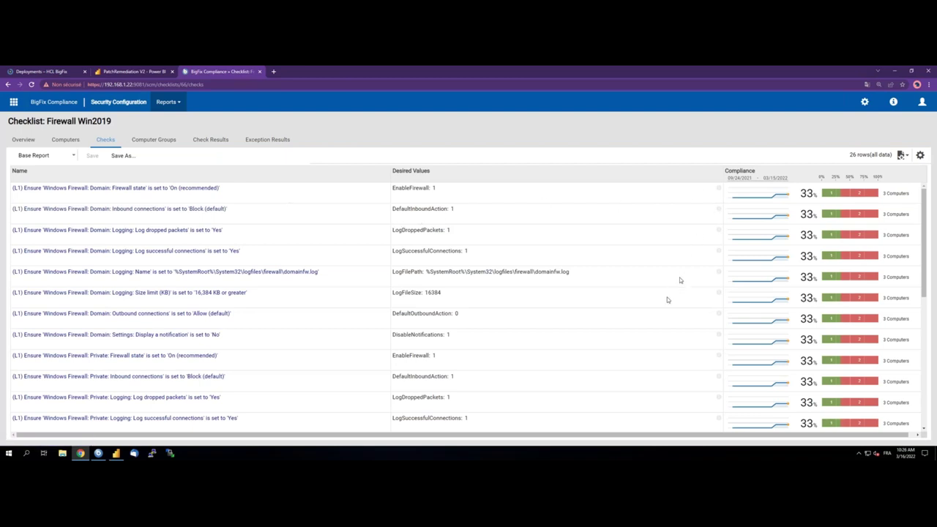
{"action": "scroll", "coordinate": [667, 299], "scroll_direction": "down", "scroll_amount": 3}
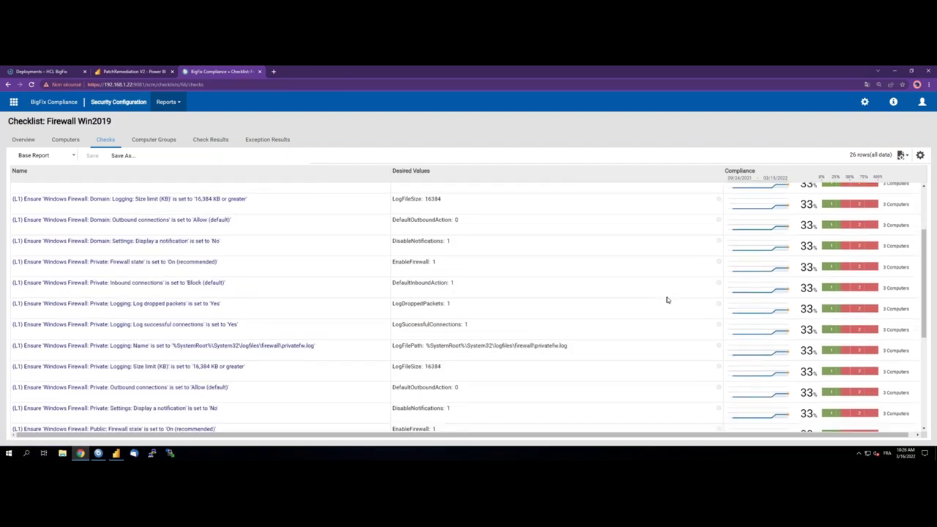
{"action": "scroll", "coordinate": [666, 299], "scroll_direction": "down", "scroll_amount": 2}
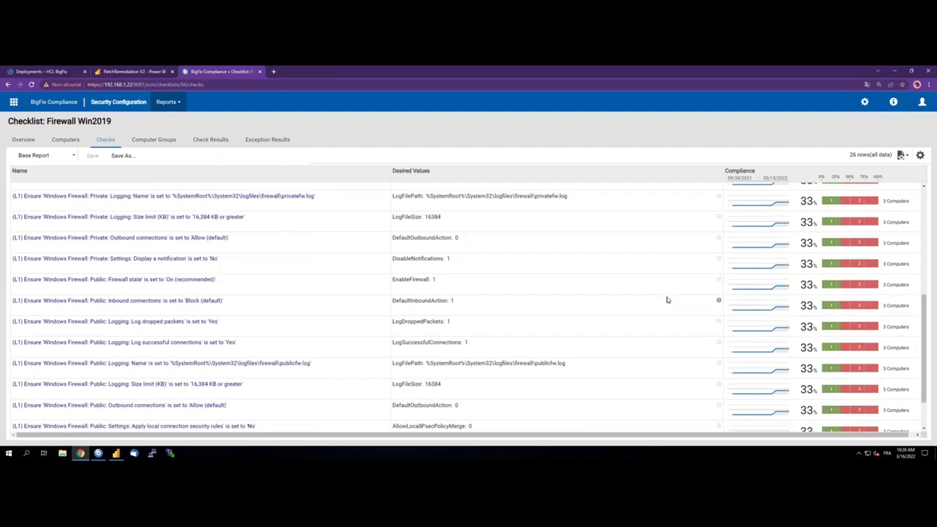